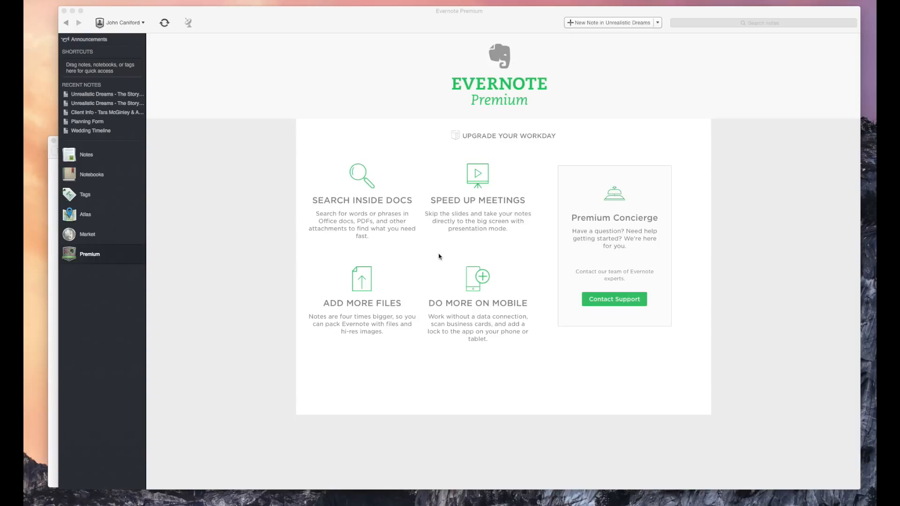
# Step: Create a notebook named 'Youtube Test Event' and open its empty notes list
pyautogui.click(102, 175)
pyautogui.click(93, 177)
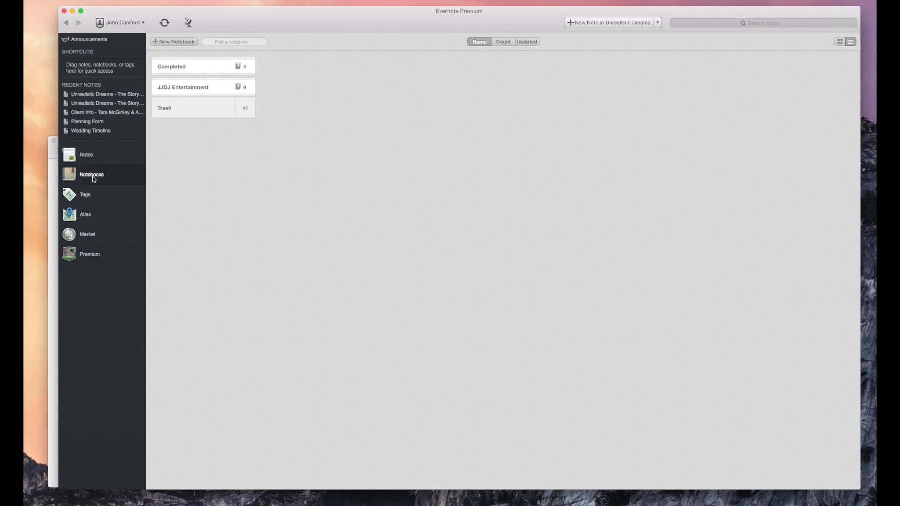
pyautogui.click(177, 43)
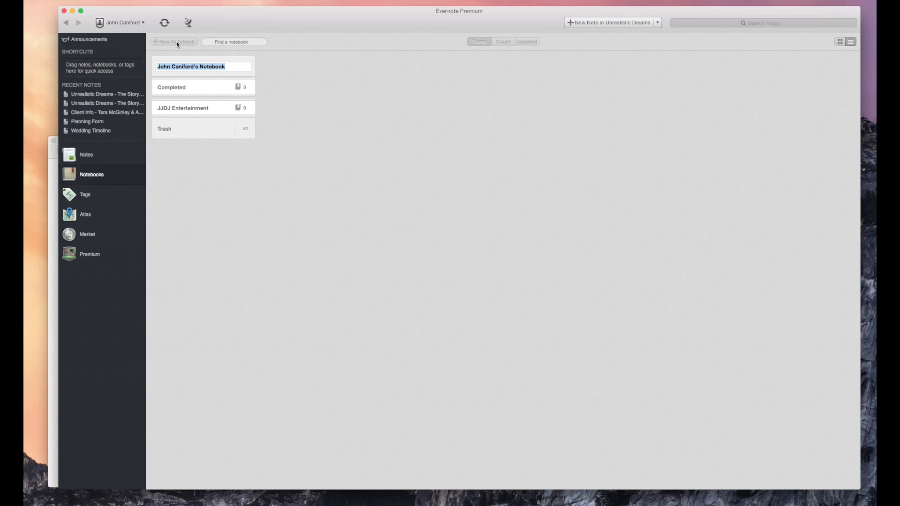
pyautogui.write('Youtube ')
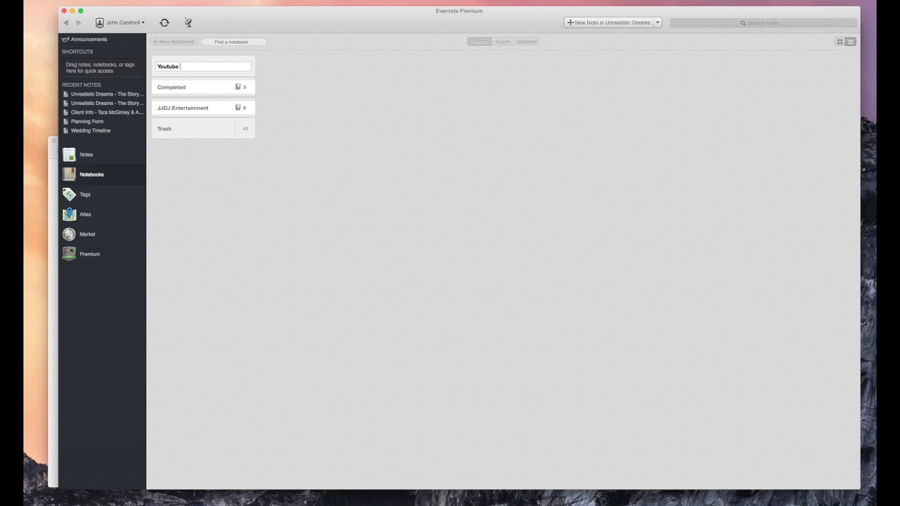
pyautogui.write('Test Event')
pyautogui.press('Return')
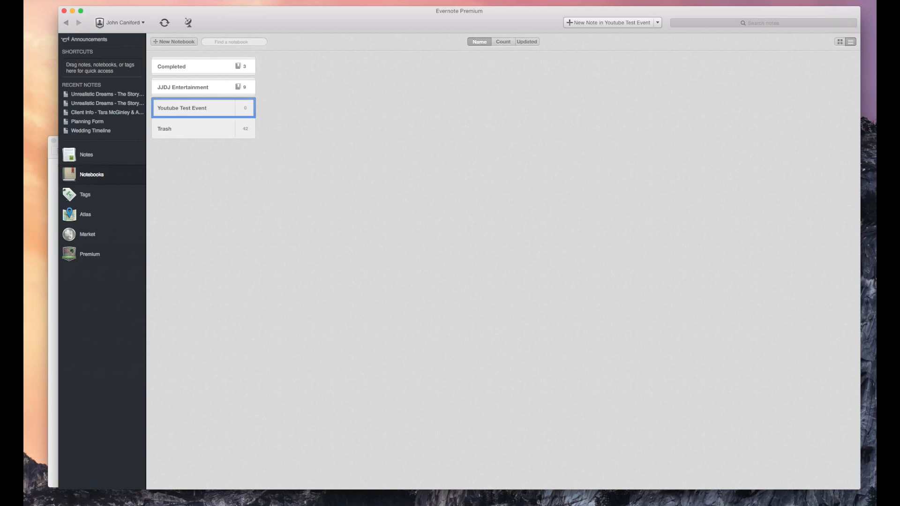
pyautogui.doubleClick(181, 114)
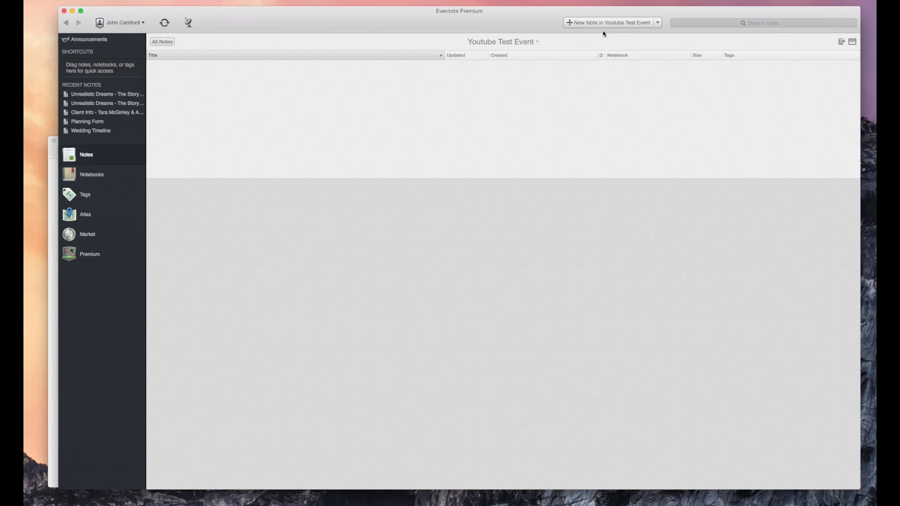
# Step: Add a 'Guest List' note with Guest A, Guest B and Guest C on separate lines
pyautogui.click(583, 28)
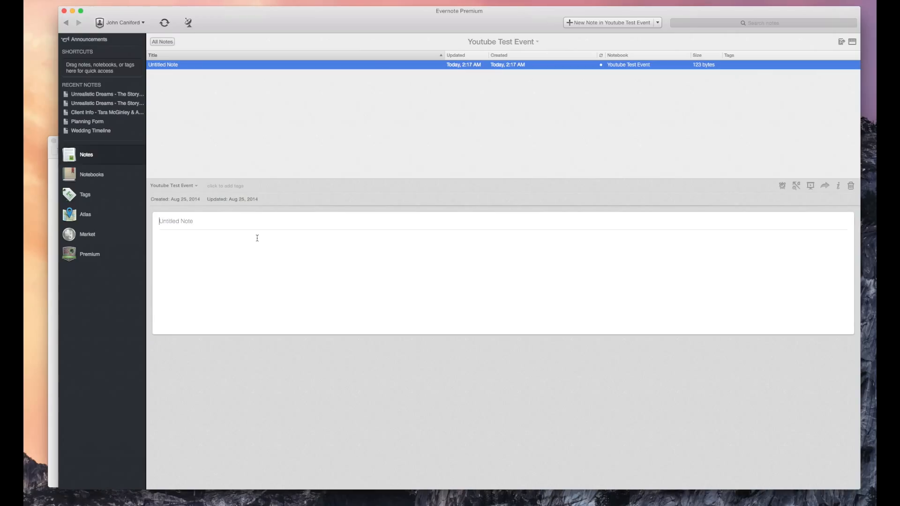
pyautogui.write('Guest List')
pyautogui.click(279, 289)
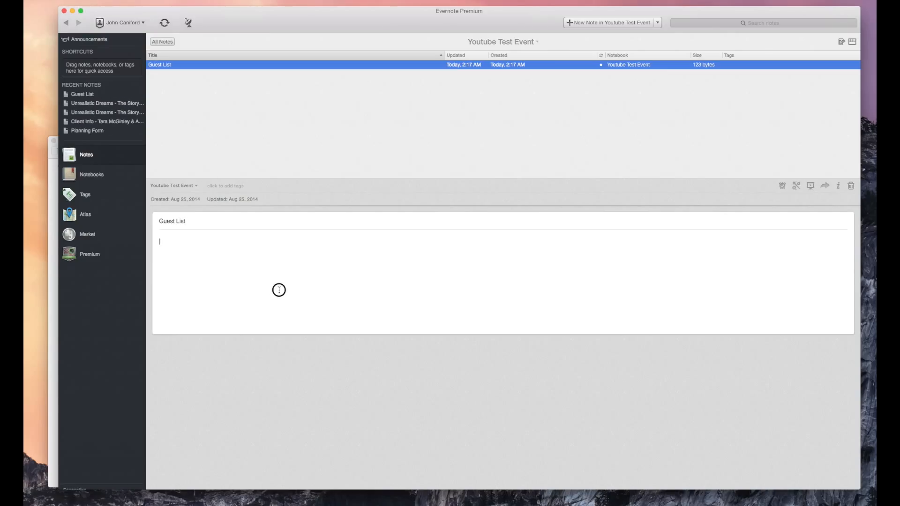
pyautogui.write('Guest')
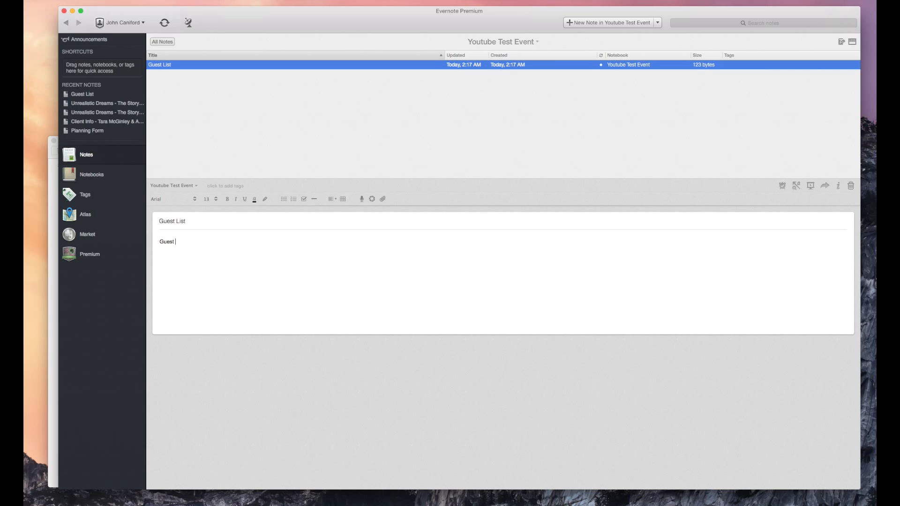
pyautogui.write(' A')
pyautogui.press('Return')
pyautogui.write('Guest B ')
pyautogui.write('Guest C')
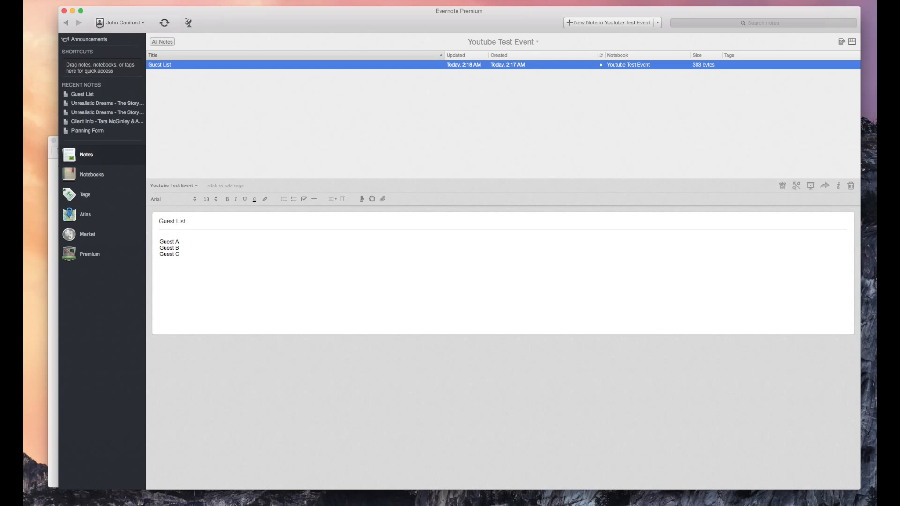
# Step: Add a 'Gear' note listing 2 - QSC K12s, 2 - QSC KW181 and 2 thread pipes
pyautogui.click(621, 23)
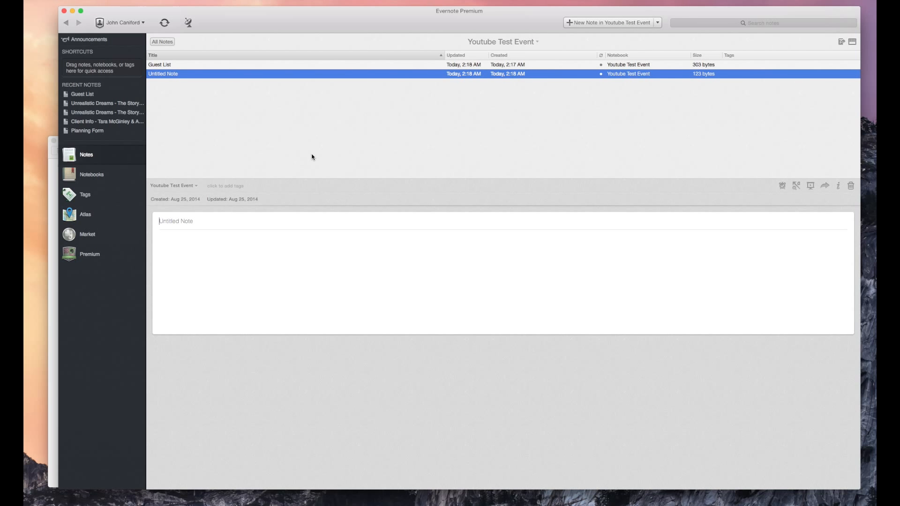
pyautogui.write('Gear')
pyautogui.press('Return')
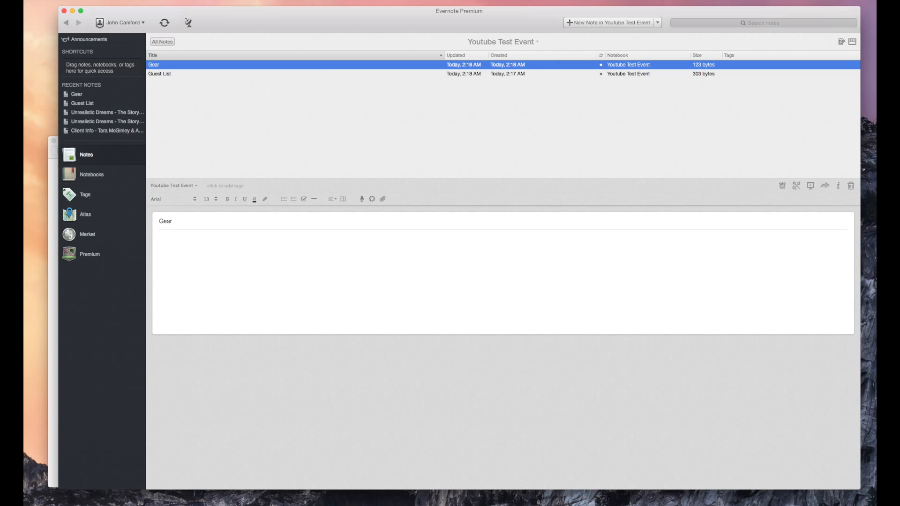
pyautogui.write('2 -')
pyautogui.write(' QSC K12s')
pyautogui.write(' 2 - QSC')
pyautogui.write(' K')
pyautogui.write('W181')
pyautogui.press('Return')
pyautogui.write('2 -')
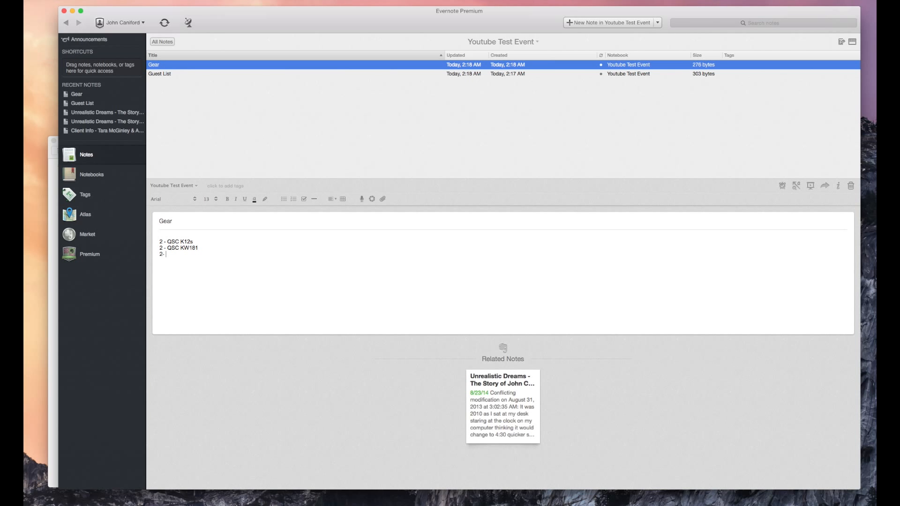
pyautogui.write(' Thread Pipes')
pyautogui.write(' for ')
pyautogui.write('Sp')
pyautogui.write('bs to speaks')
pyautogui.write('ers.')
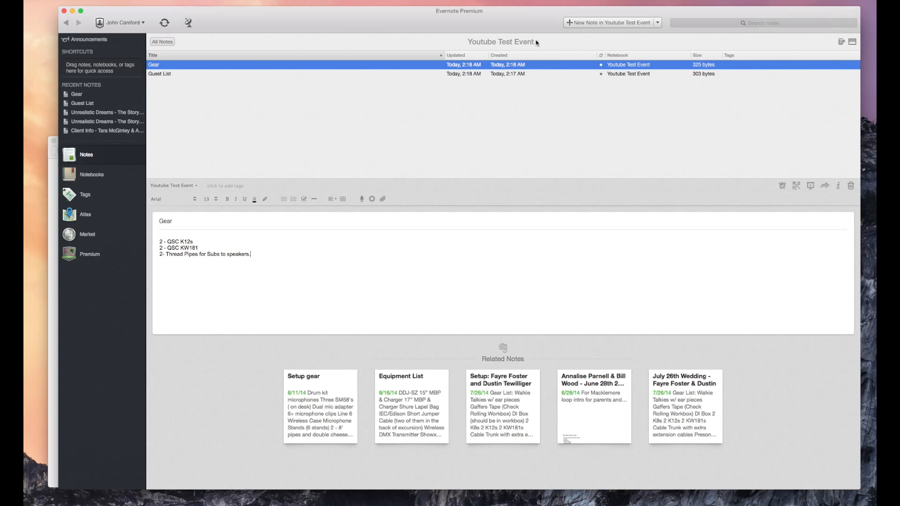
# Step: Add a 'Client Info' note with Client Name, Client Phone Number and Clients Email lines
pyautogui.click(608, 22)
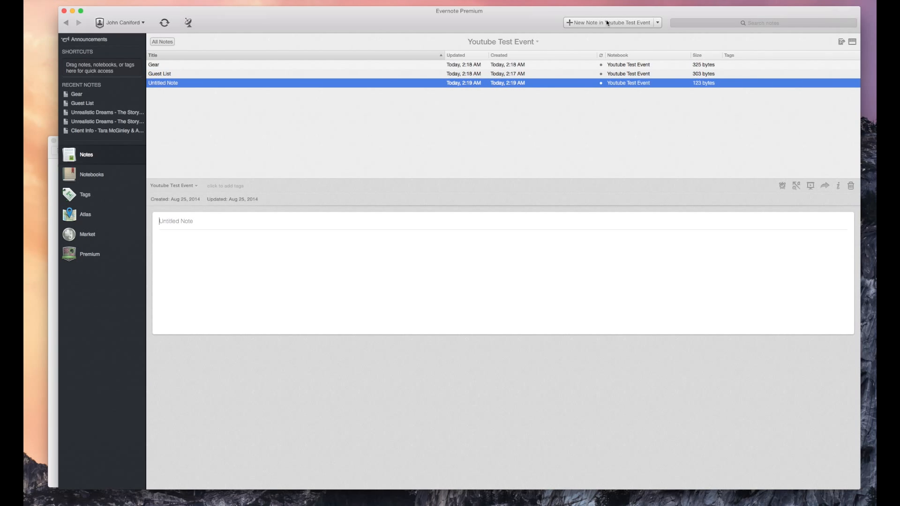
pyautogui.write('Client Info')
pyautogui.press('Return')
pyautogui.write('C')
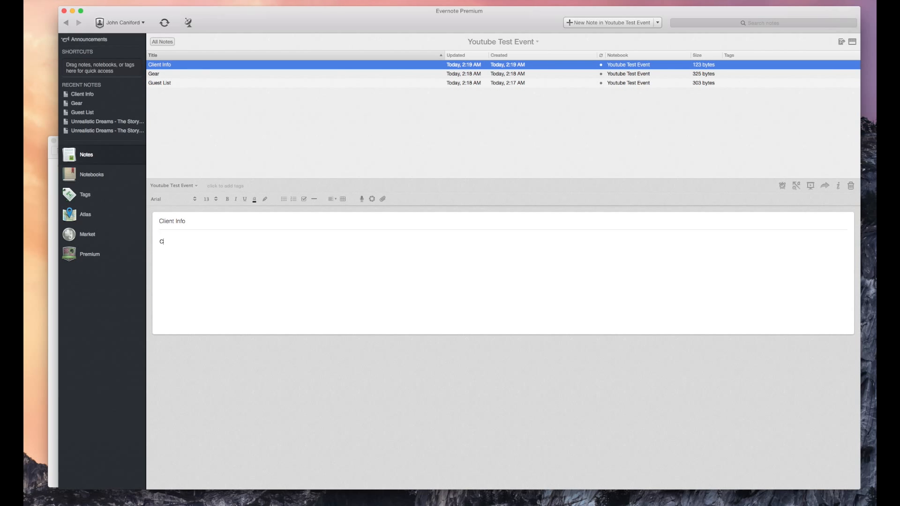
pyautogui.write('lient Name Client Phone Number')
pyautogui.press('Return')
pyautogui.write('Clients Email ')
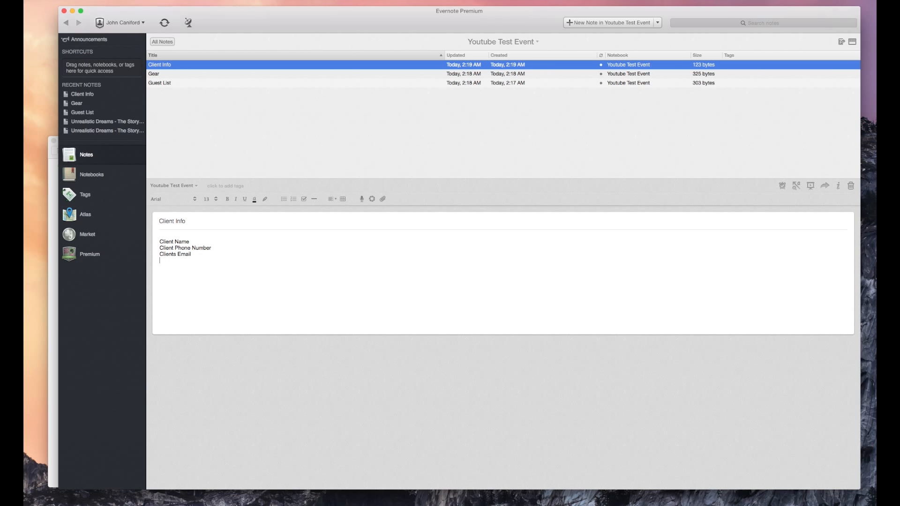
pyautogui.write(' sdhsd')
pyautogui.press('Return')
pyautogui.write('sds')
pyautogui.press('Return')
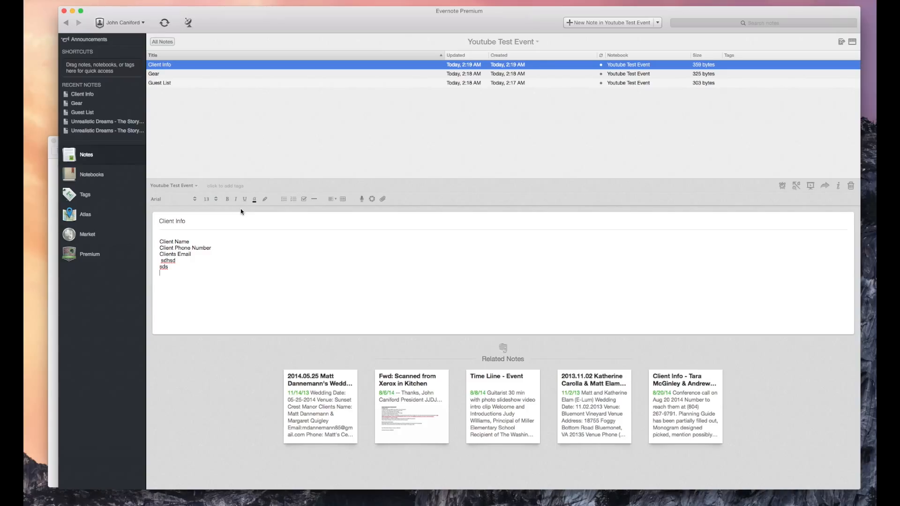
# Step: Make Client Name bold and italic, and add another untitled note
pyautogui.moveTo(197, 244); pyautogui.dragTo(153, 244)
pyautogui.click(235, 199)
pyautogui.click(226, 198)
pyautogui.click(622, 22)
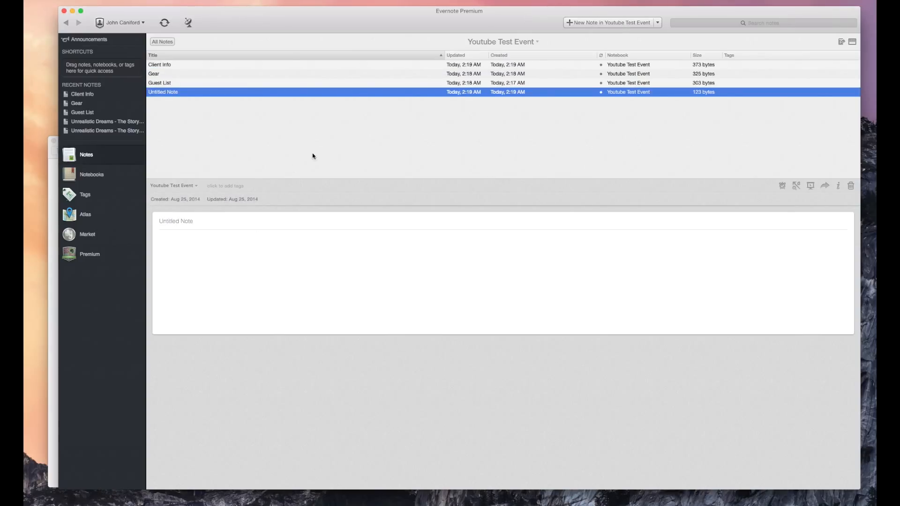
# Step: Open the untitled note in its own window, shrunk and moved to reveal the main window
pyautogui.doubleClick(387, 92)
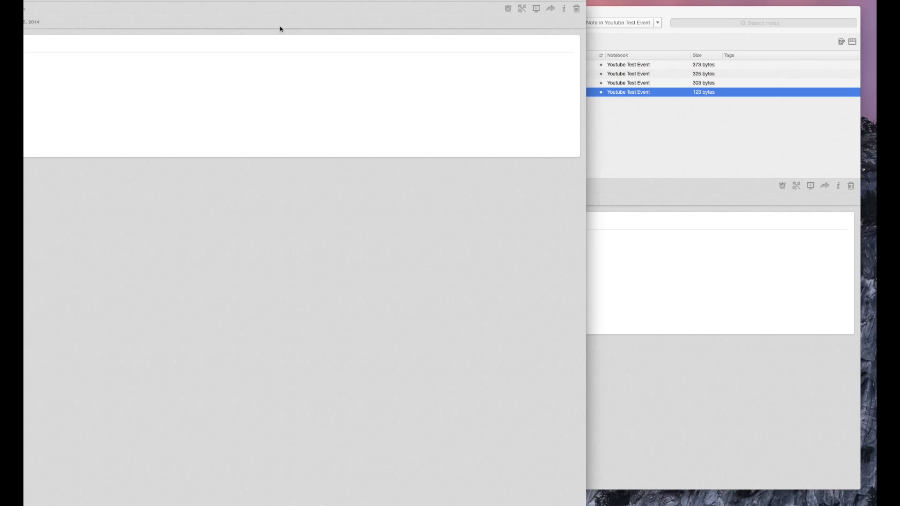
pyautogui.click(291, 30)
pyautogui.moveTo(285, 2); pyautogui.dragTo(424, 12)
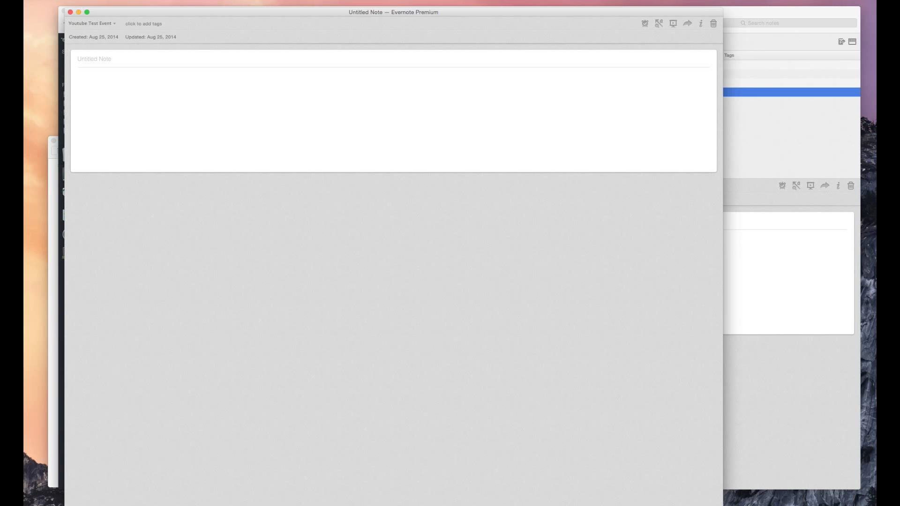
pyautogui.moveTo(64, 505); pyautogui.dragTo(192, 452)
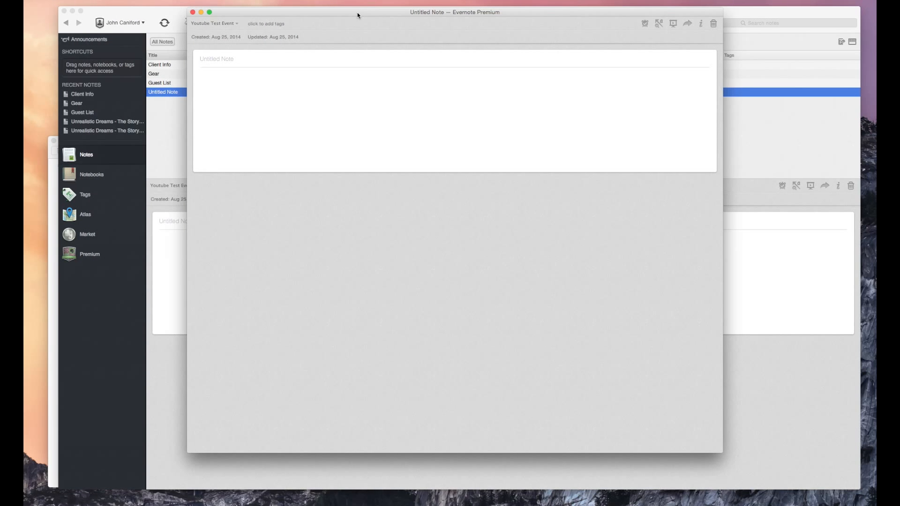
pyautogui.moveTo(357, 15); pyautogui.dragTo(409, 38)
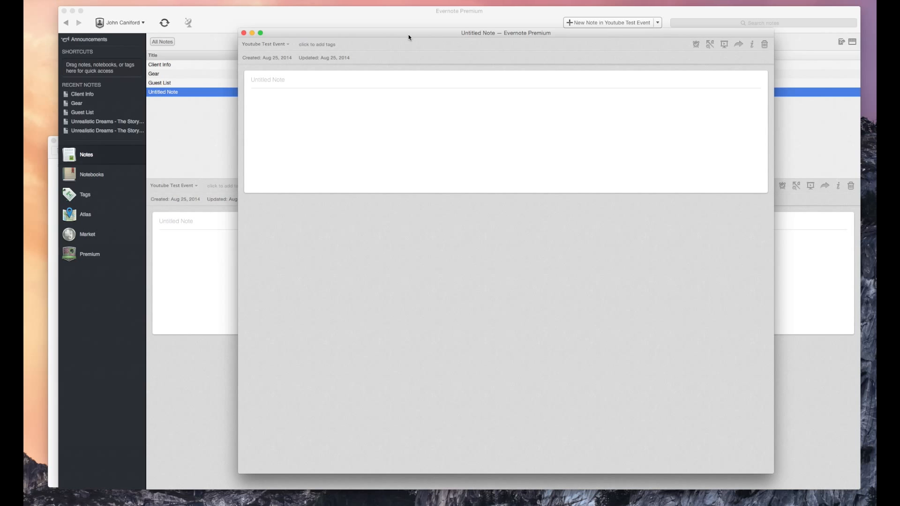
# Step: Add then remove a 'Venue Information' tag, and title the note 'Venue Info'
pyautogui.write('Venue Information')
pyautogui.press('Tab')
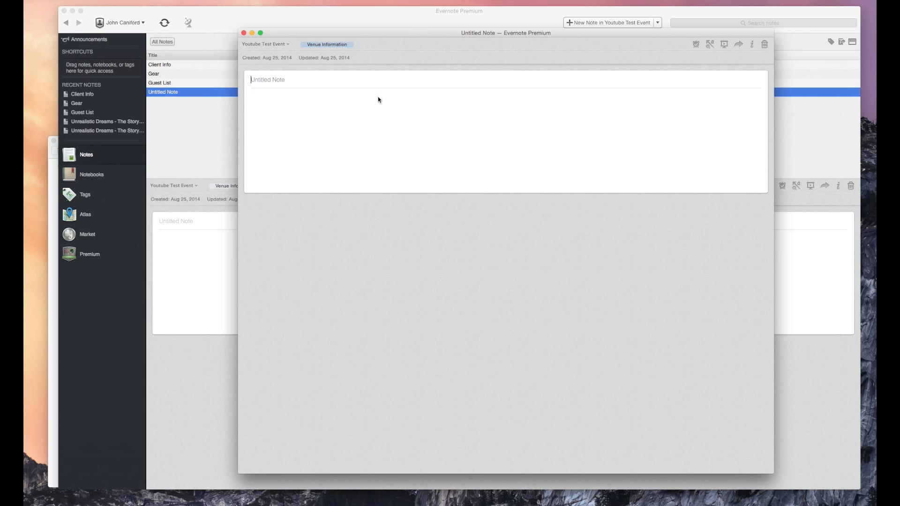
pyautogui.click(363, 111)
pyautogui.click(370, 44)
pyautogui.press('BackSpace')
pyautogui.click(311, 79)
pyautogui.write('Venue ')
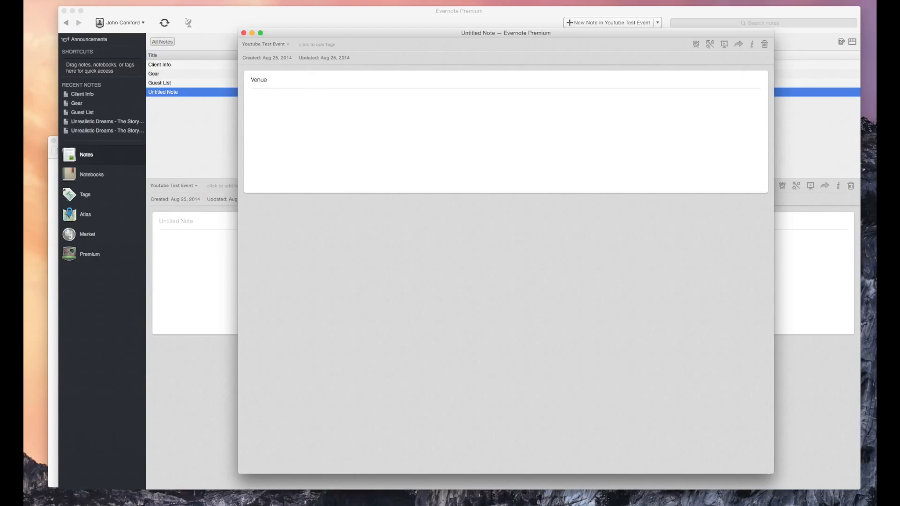
pyautogui.write('Info')
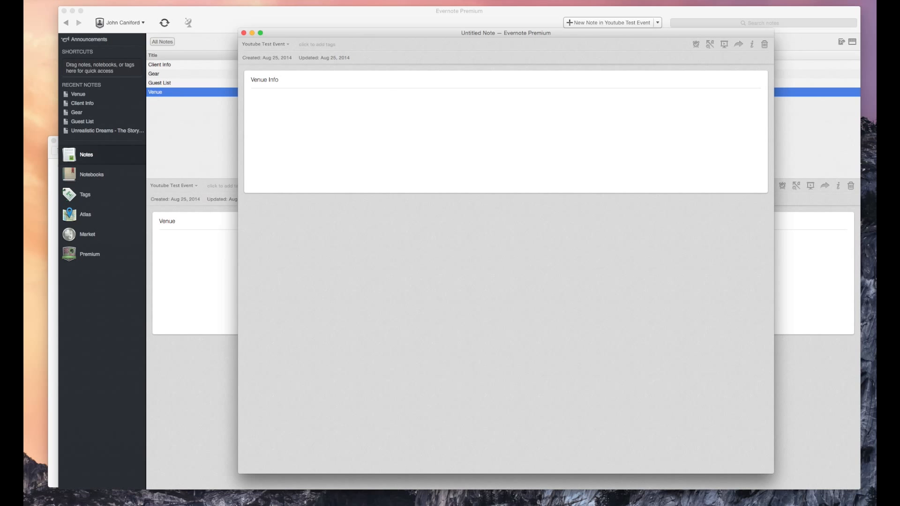
pyautogui.moveTo(350, 35); pyautogui.dragTo(325, 33)
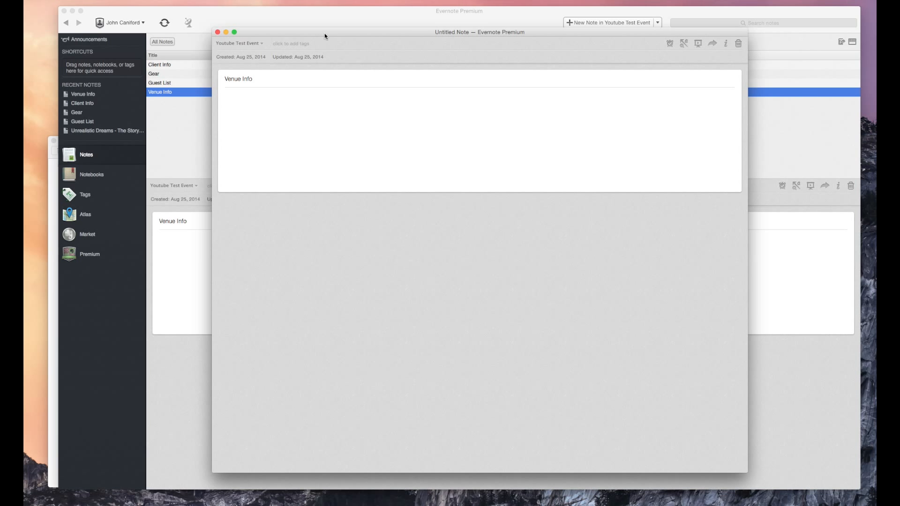
# Step: Write the parking and breakers text in the body, correcting 'seperate' to 'separate'
pyautogui.click(270, 99)
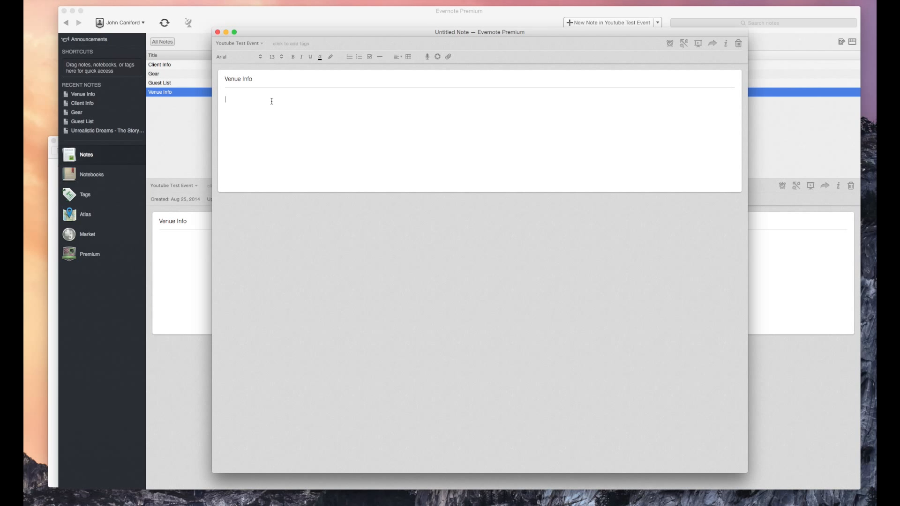
pyautogui.write('Parking to l')
pyautogui.write('the left for ve')
pyautogui.write('ndor')
pyautogui.write('outs A a')
pyautogui.write('nd C are ')
pyautogui.write('on sepera')
pyautogui.write('terate B')
pyautogui.write('reak')
pyautogui.write('s ')
pyautogui.write('ers')
pyautogui.rightClick(288, 109)
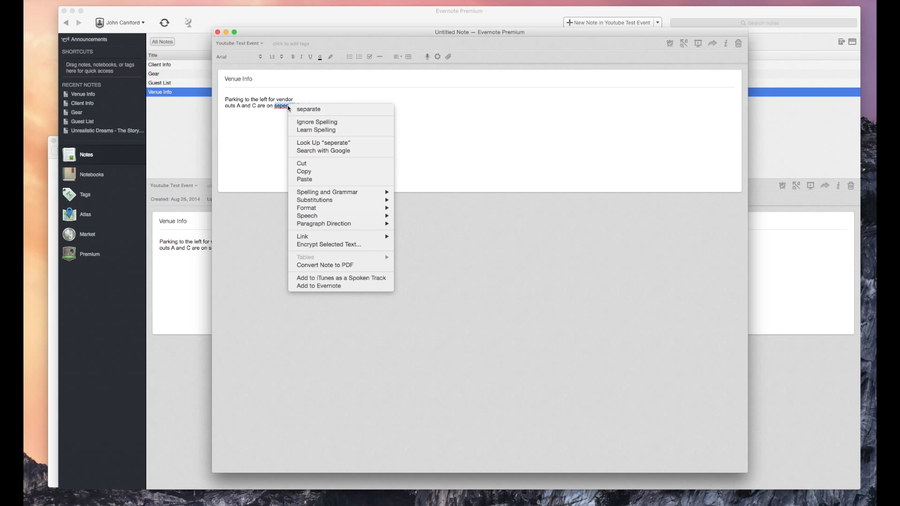
pyautogui.click(306, 110)
pyautogui.click(327, 105)
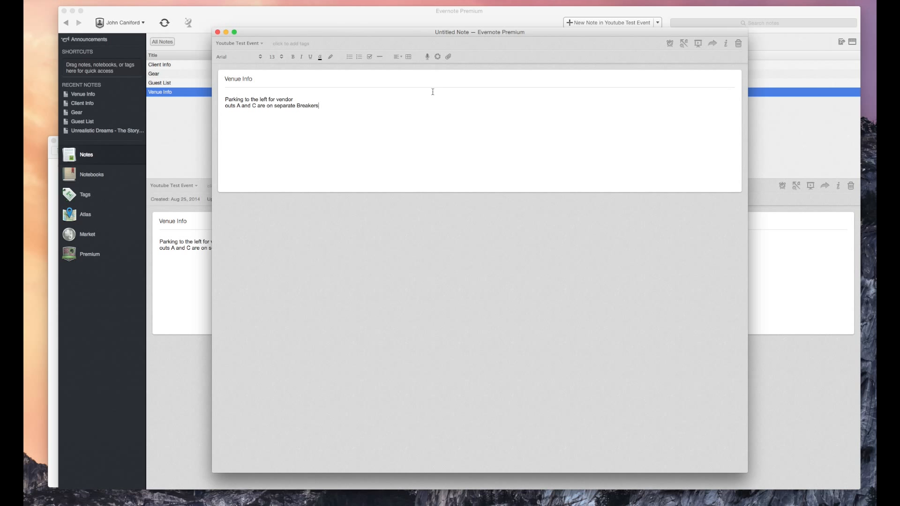
pyautogui.click(458, 58)
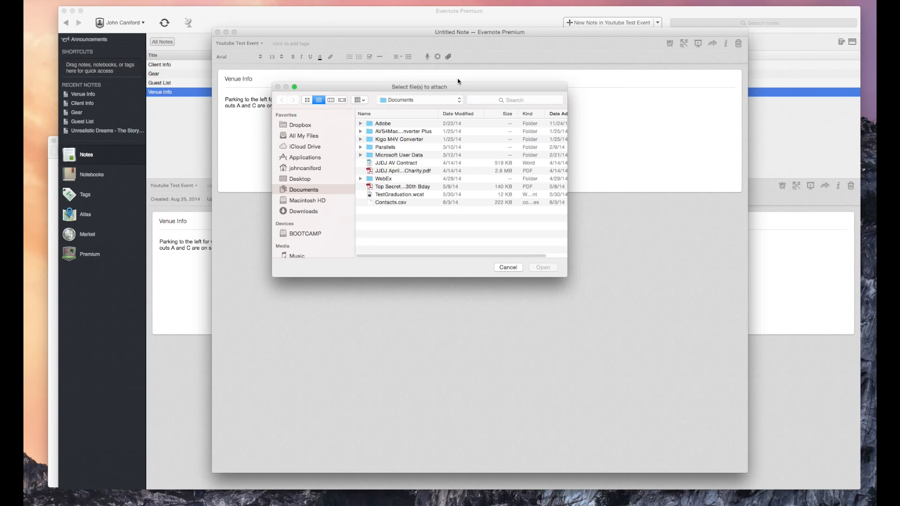
pyautogui.click(513, 271)
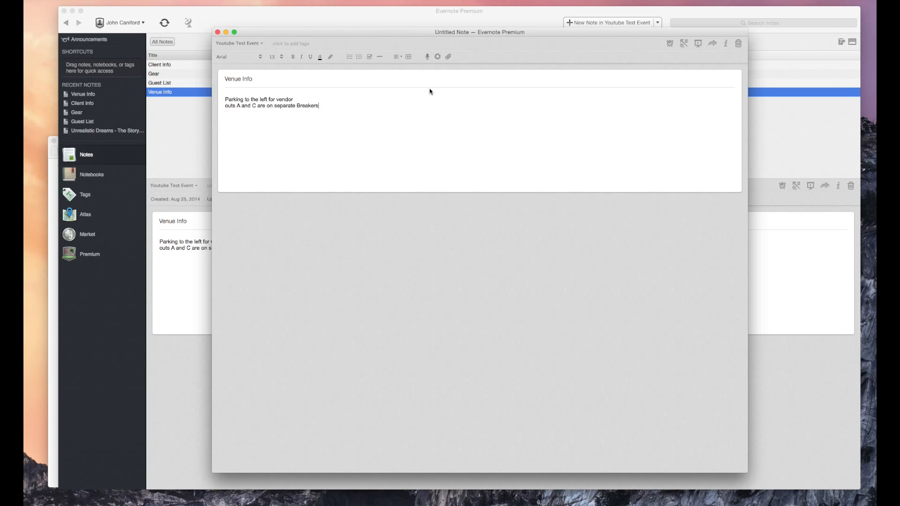
# Step: Record an 11-second audio clip and attach it to the note as a 17.9 KB wav
pyautogui.click(428, 57)
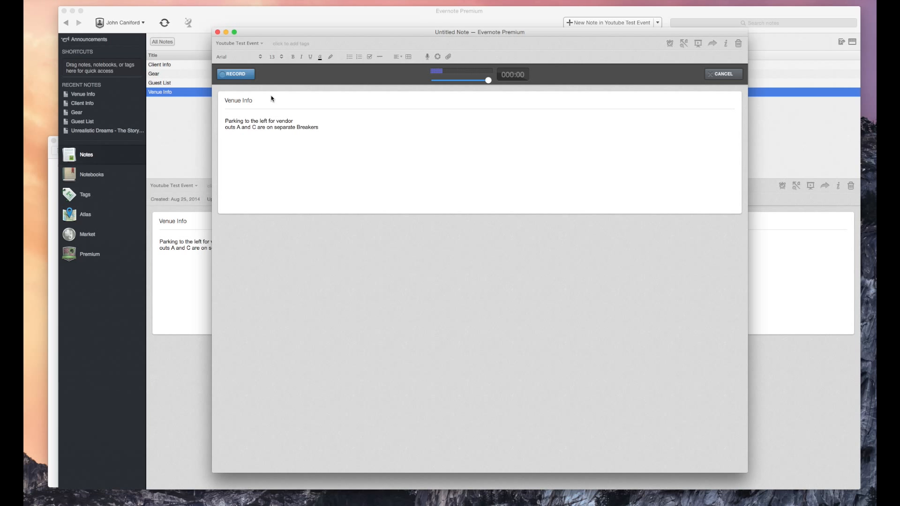
pyautogui.click(240, 75)
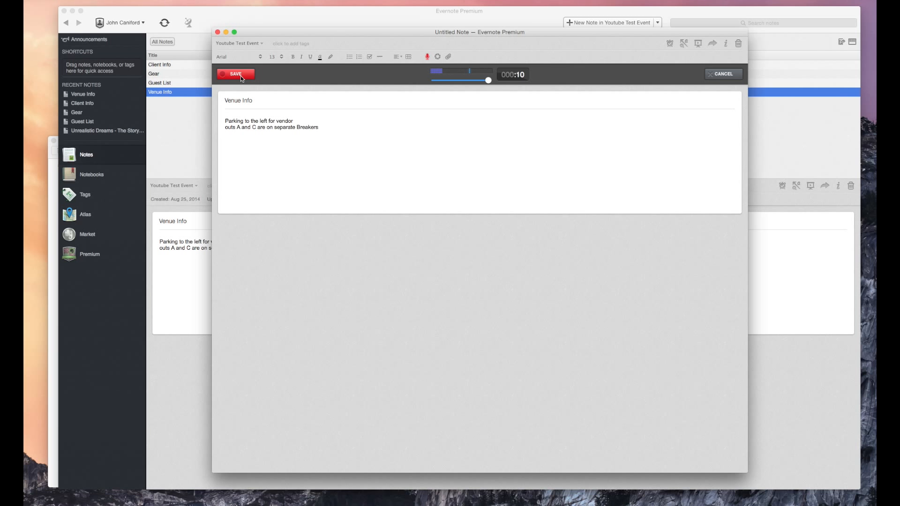
pyautogui.click(241, 76)
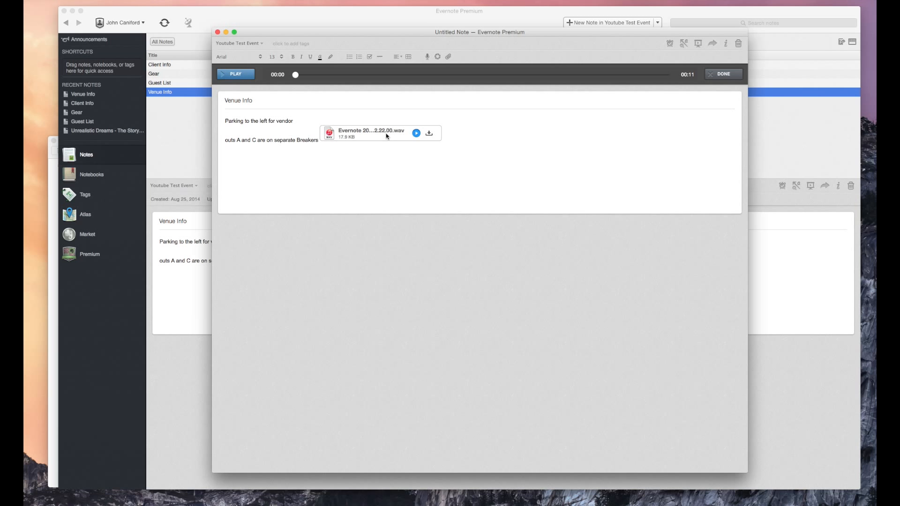
pyautogui.moveTo(386, 136); pyautogui.dragTo(319, 167)
pyautogui.click(723, 74)
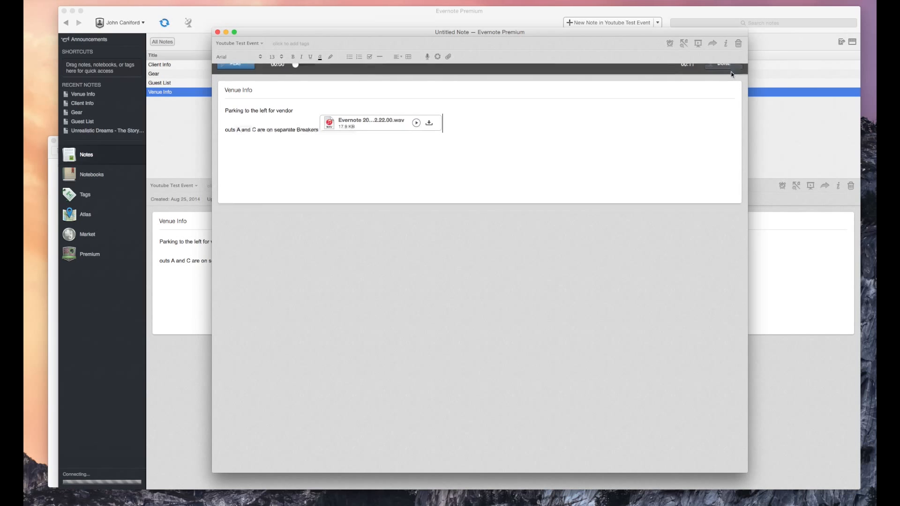
# Step: Tag the Venue Info note 'Youtube Headquaters'
pyautogui.click(293, 43)
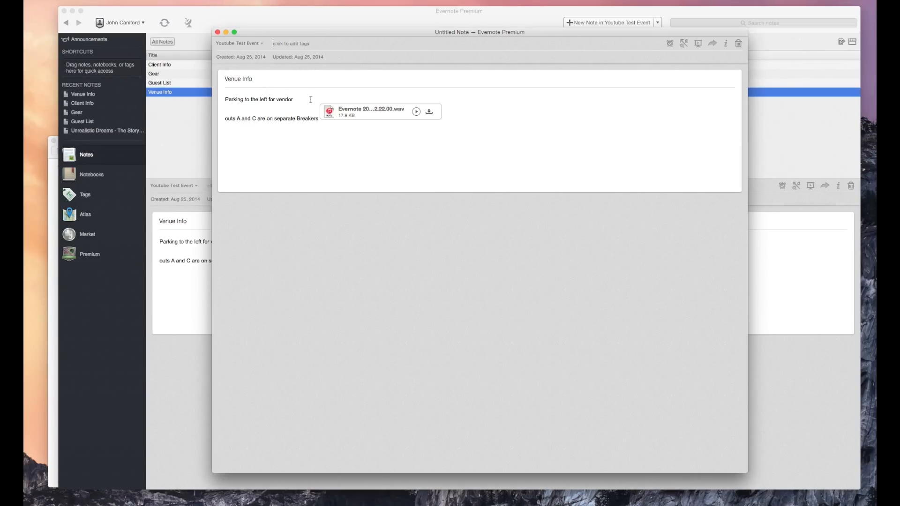
pyautogui.click(284, 99)
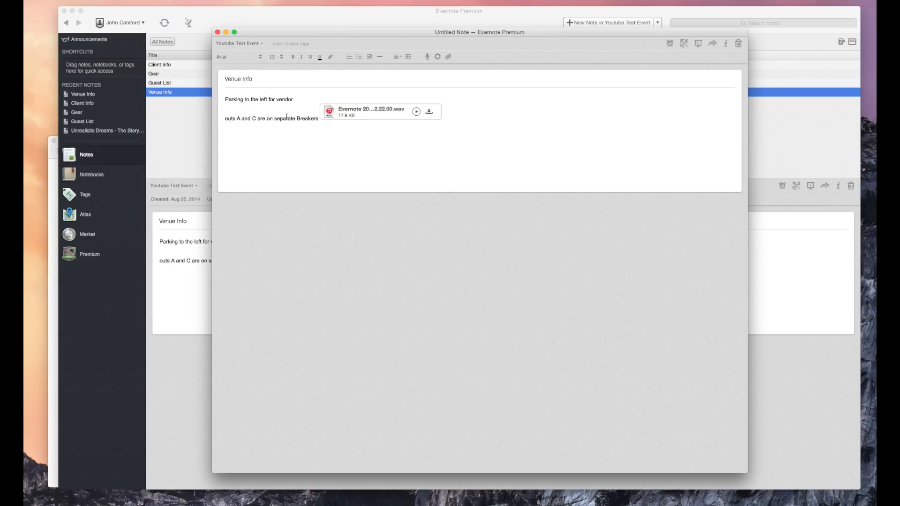
pyautogui.click(286, 41)
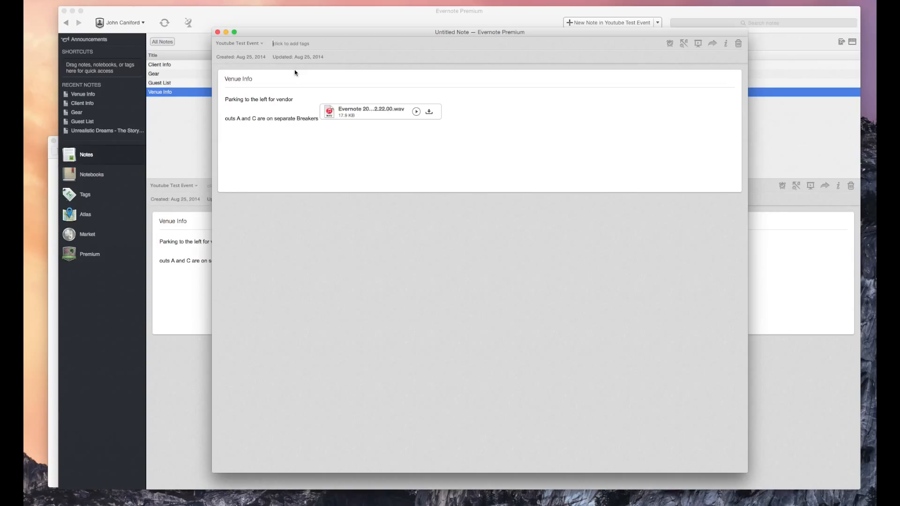
pyautogui.write('Youtube Headquaters')
pyautogui.press('Tab')
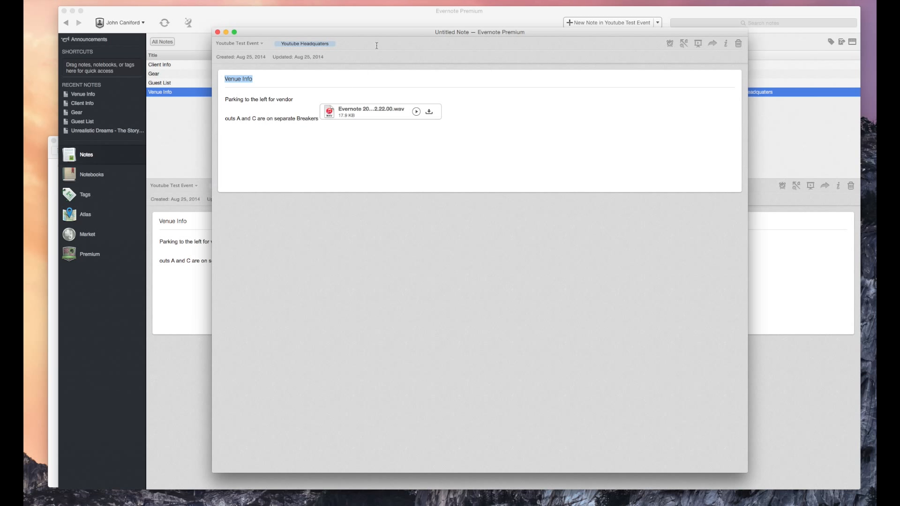
# Step: Open and dismiss the Share options, then close the Venue Info note window
pyautogui.click(388, 35)
pyautogui.click(712, 43)
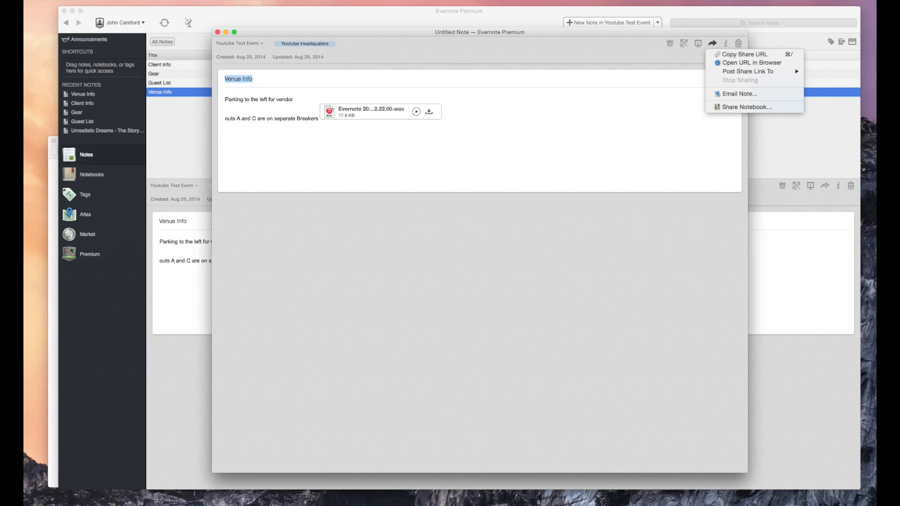
pyautogui.click(220, 36)
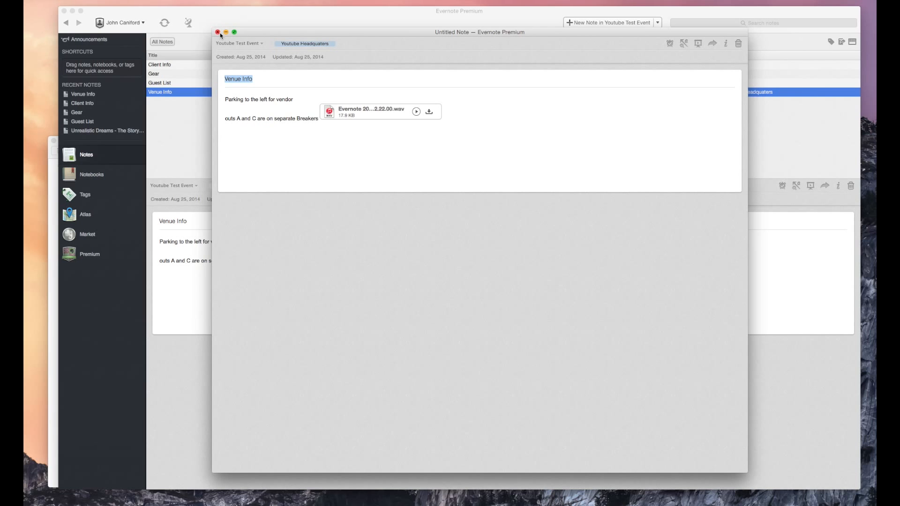
pyautogui.click(217, 32)
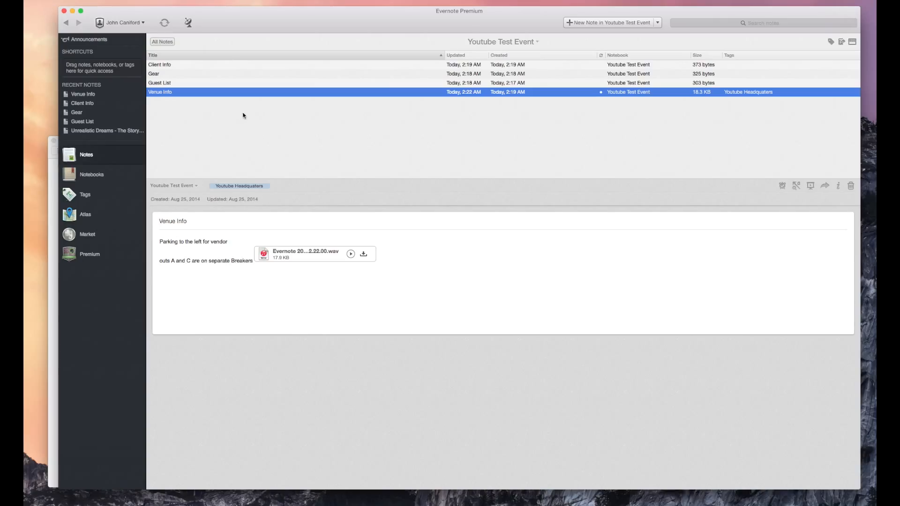
# Step: Show the Tags list with note counts, including Youtube Headquaters at 1
pyautogui.click(85, 202)
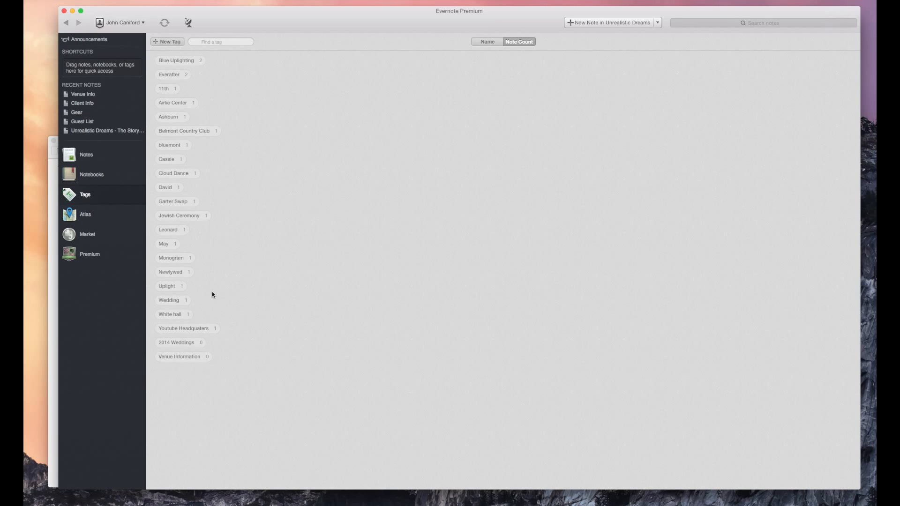
# Step: Switch to the Atlas view to see notes grouped by location, such as Linton Hall and Nokesville
pyautogui.click(98, 219)
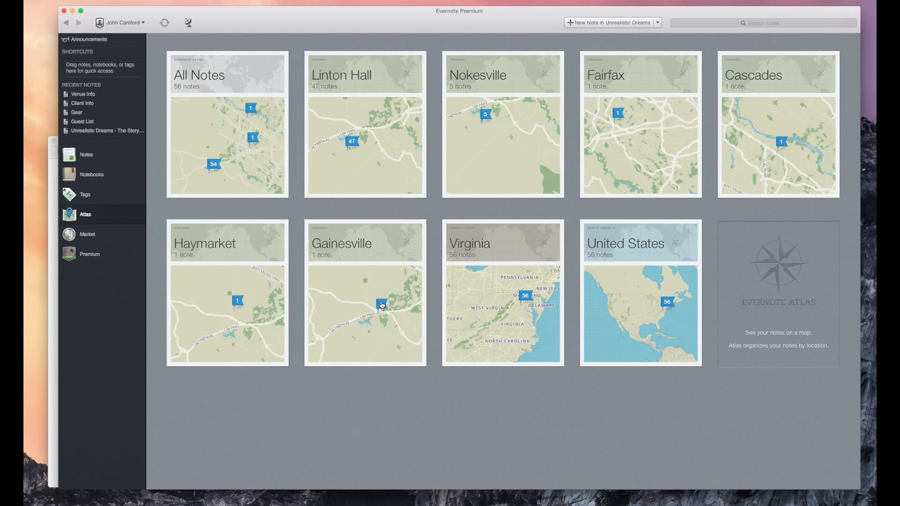
# Step: Open the Youtube Test Event notebook from the notebooks list
pyautogui.click(91, 174)
pyautogui.doubleClick(186, 106)
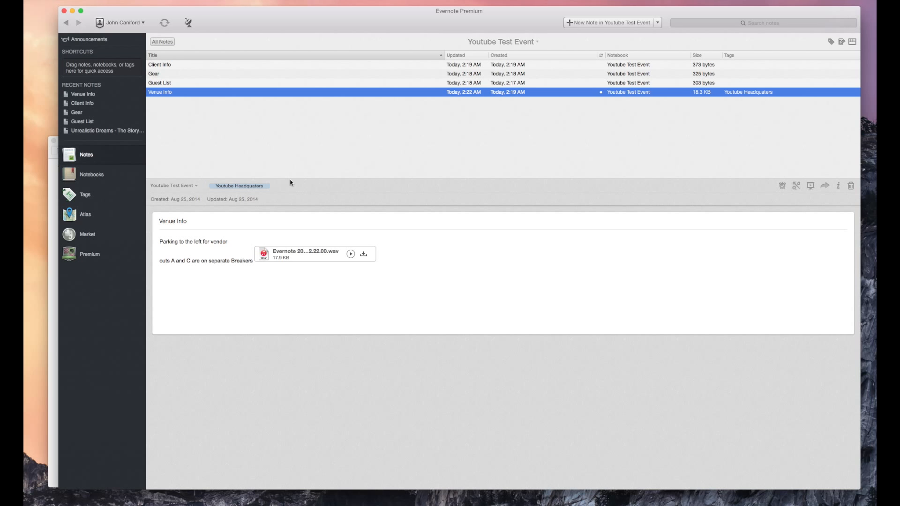
# Step: Bring the CrooklynClan.net Pre Labor Day sale email in front of Evernote
pyautogui.click(55, 227)
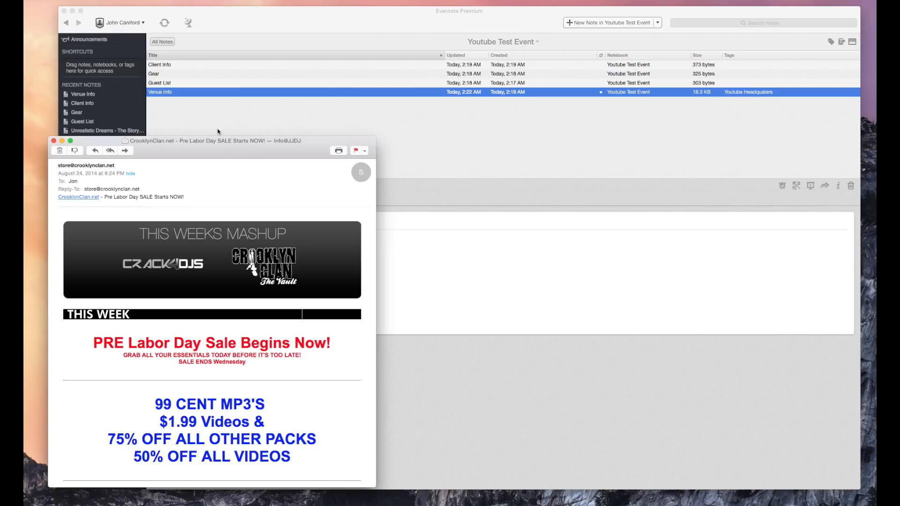
# Step: Forward the Pre Labor Day sale email to the autocompleted Evernote upload address
pyautogui.click(124, 151)
pyautogui.moveTo(358, 206); pyautogui.dragTo(341, 114)
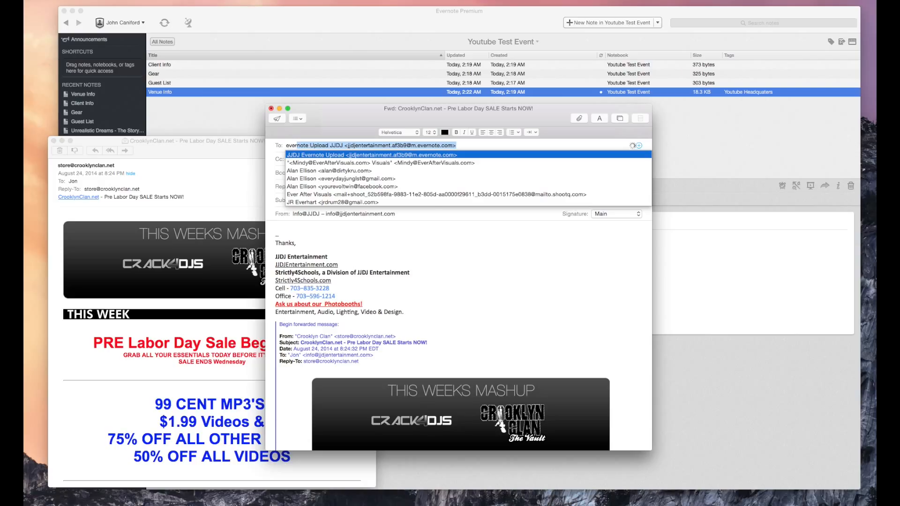
pyautogui.press('Return')
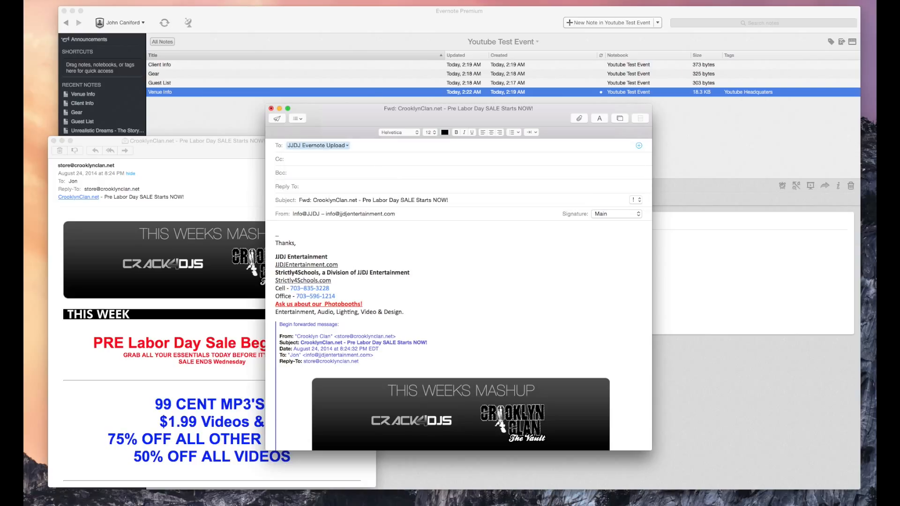
pyautogui.click(280, 116)
# Step: Sync the Evernote account twice and switch the note list to All Notes
pyautogui.click(278, 120)
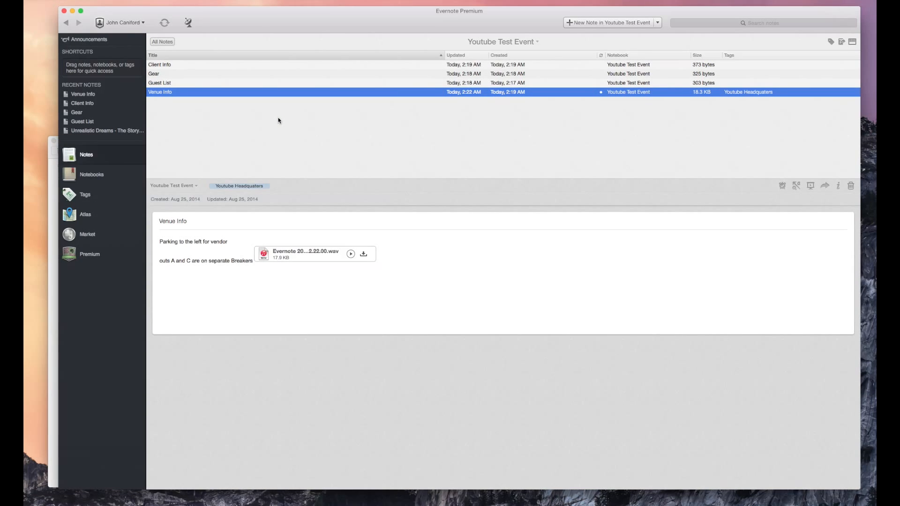
pyautogui.click(162, 24)
pyautogui.click(162, 25)
pyautogui.click(167, 41)
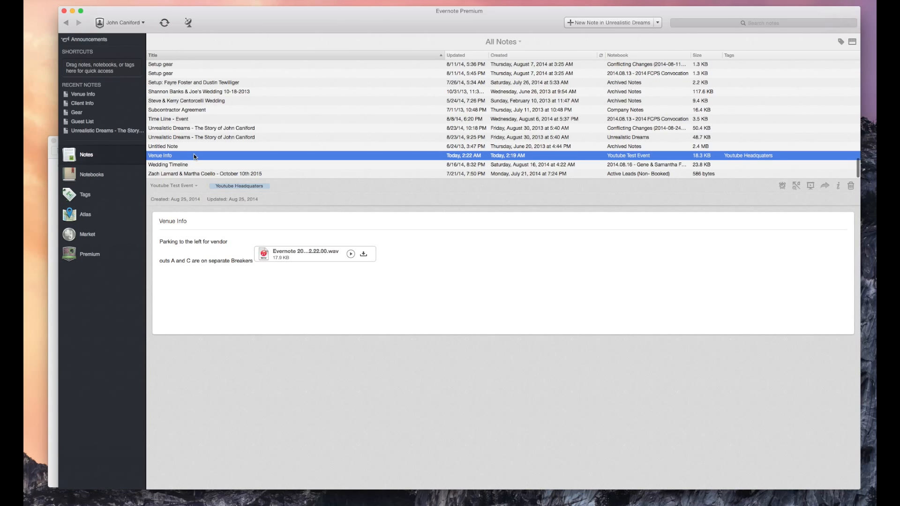
pyautogui.scroll(10, 193, 154)
pyautogui.scroll(-10, 193, 153)
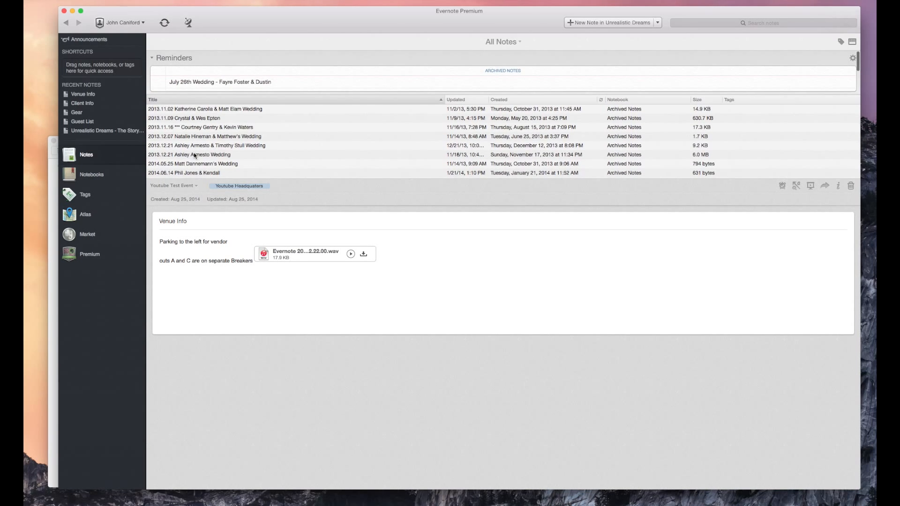
# Step: Search the notes for 'crookl' to find the forwarded CrooklynClan.net sale note
pyautogui.click(715, 21)
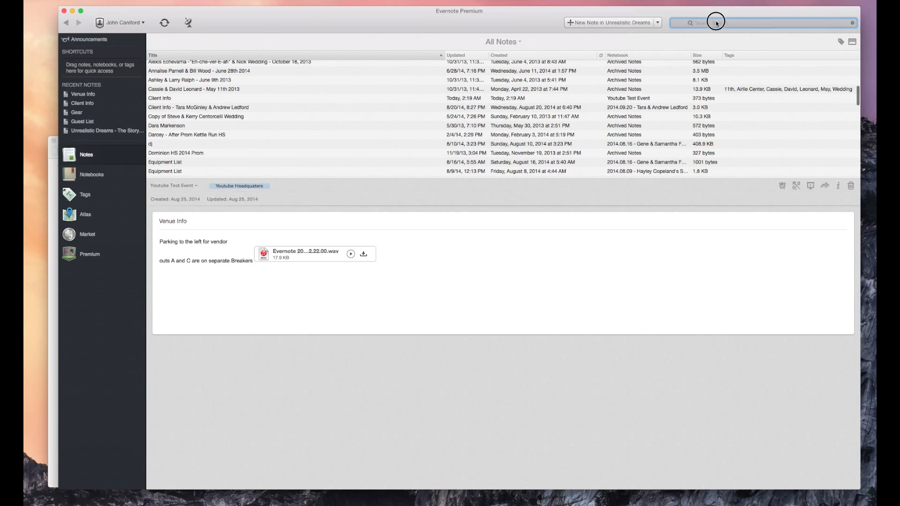
pyautogui.write('crookl')
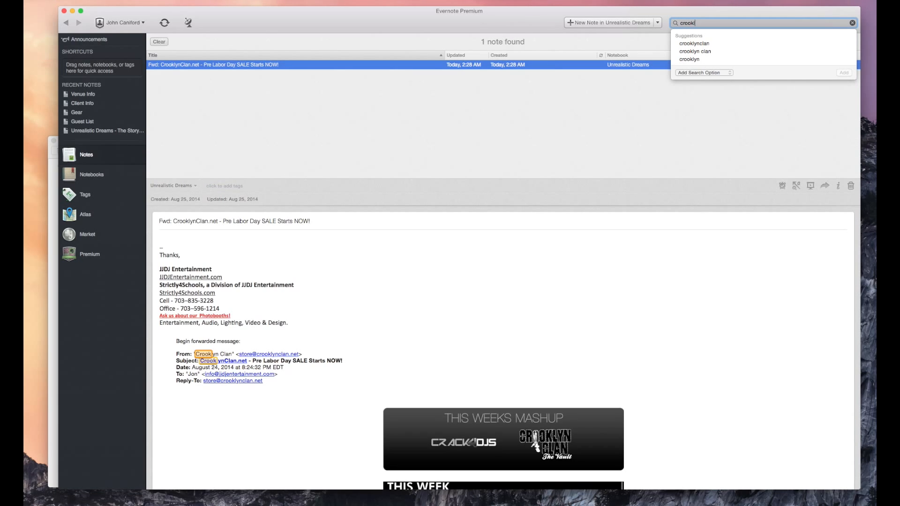
pyautogui.press('Return')
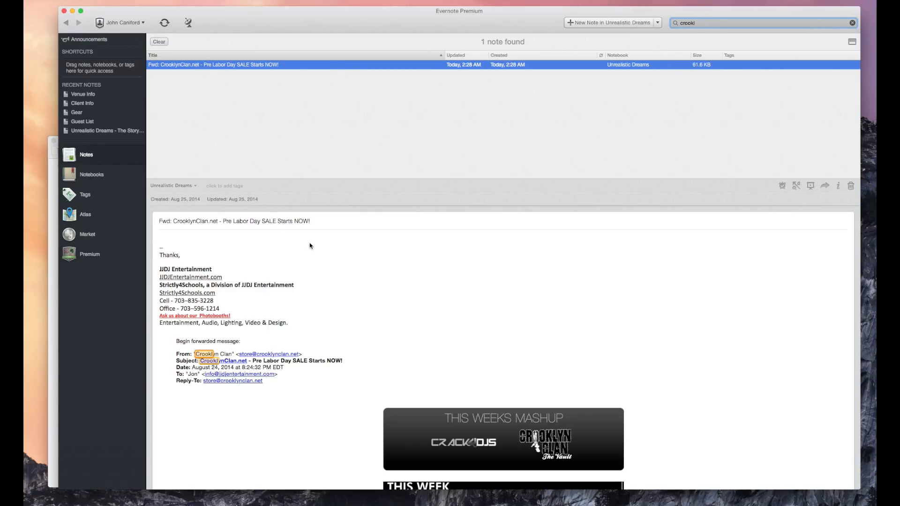
# Step: Move the CrooklynClan.net sale note from Unrealistic Dreams into the Youtube Test Event notebook
pyautogui.rightClick(332, 65)
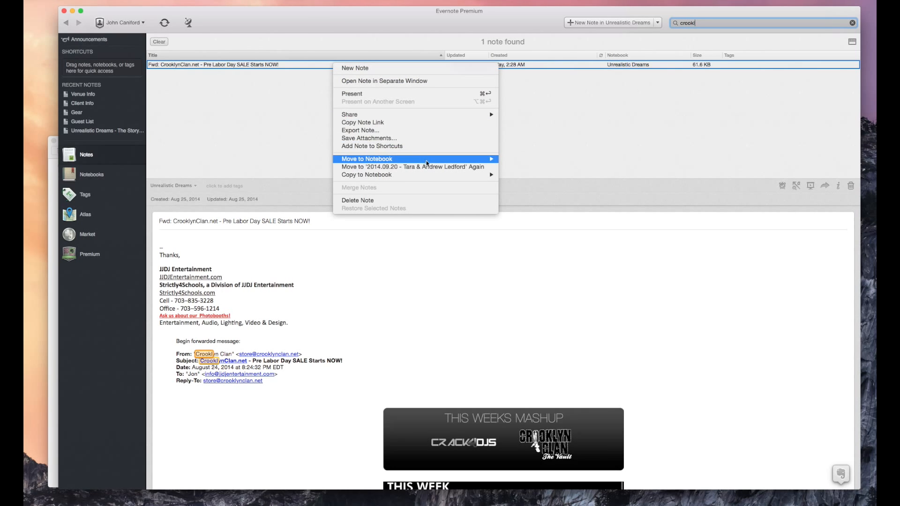
pyautogui.moveTo(423, 159)
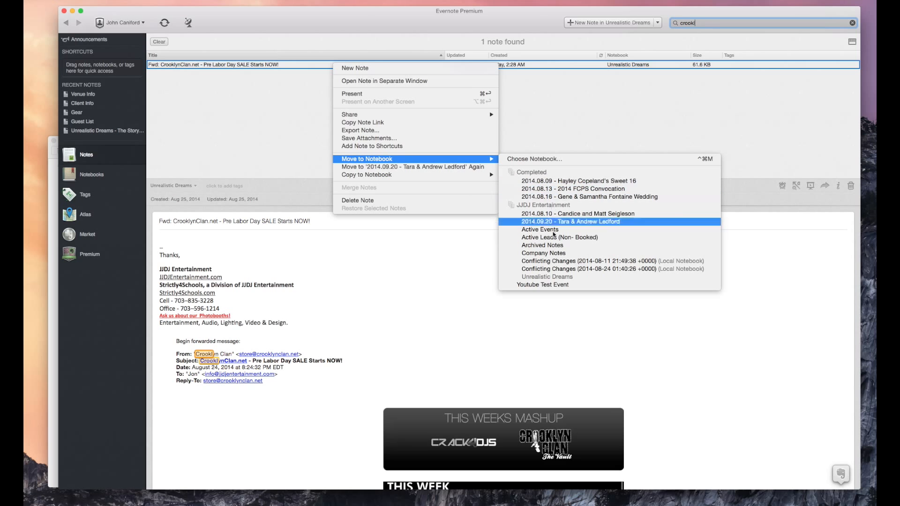
pyautogui.click(554, 285)
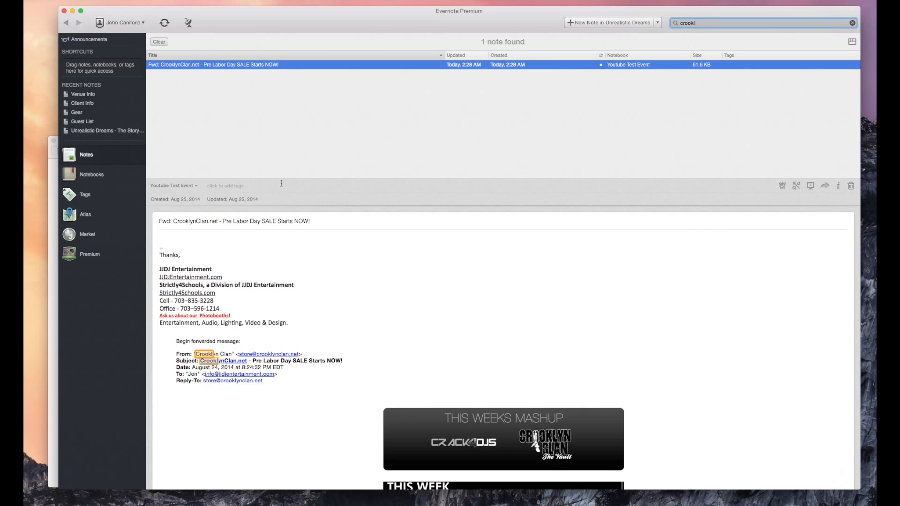
pyautogui.click(126, 177)
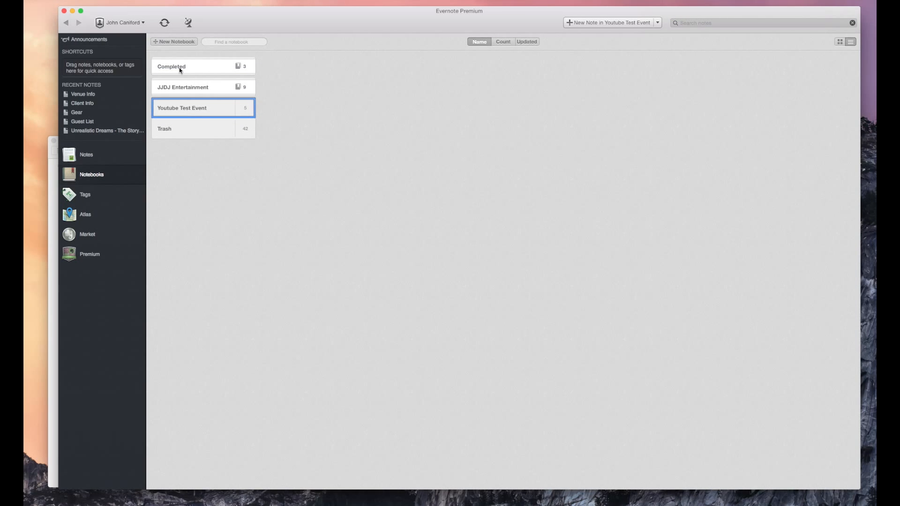
# Step: Open the Youtube Test Event notebook and read the Fwd: CrooklynClan.net note
pyautogui.doubleClick(179, 106)
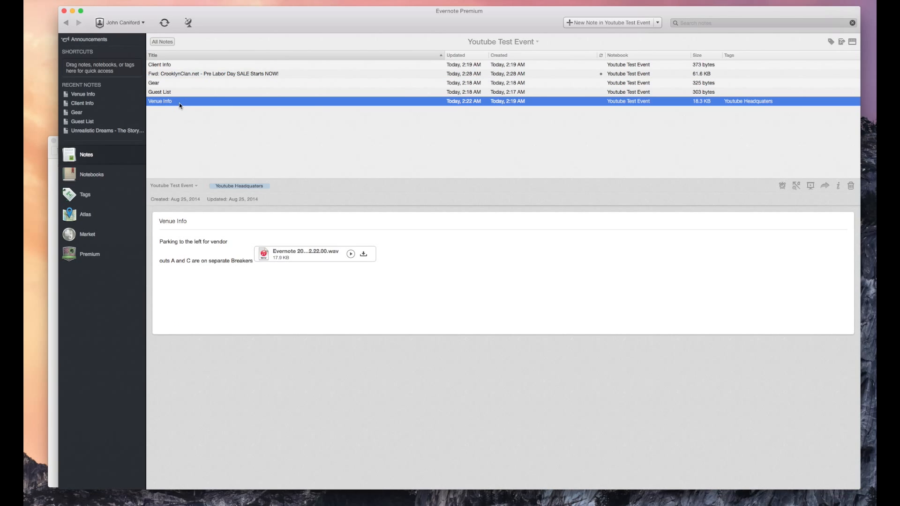
pyautogui.click(179, 74)
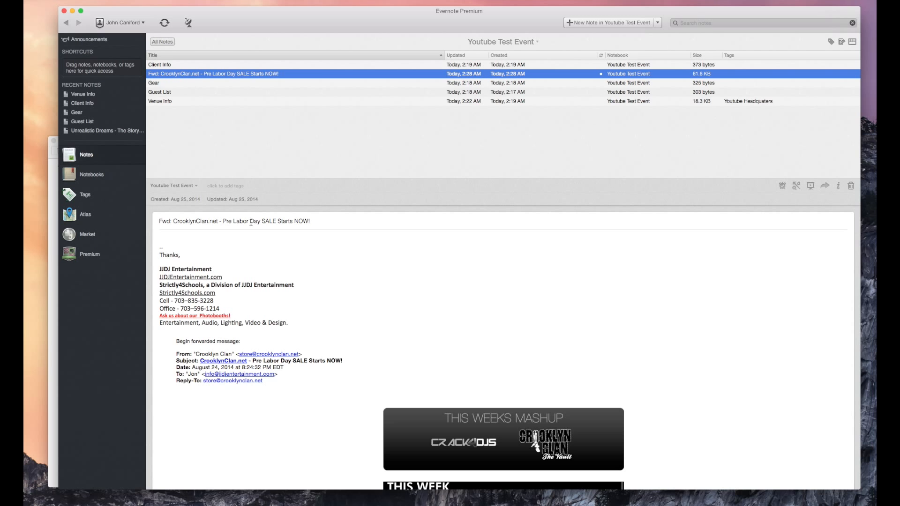
# Step: Delete the signature block through the forwarding header from the note body
pyautogui.scroll(-10, 264, 253)
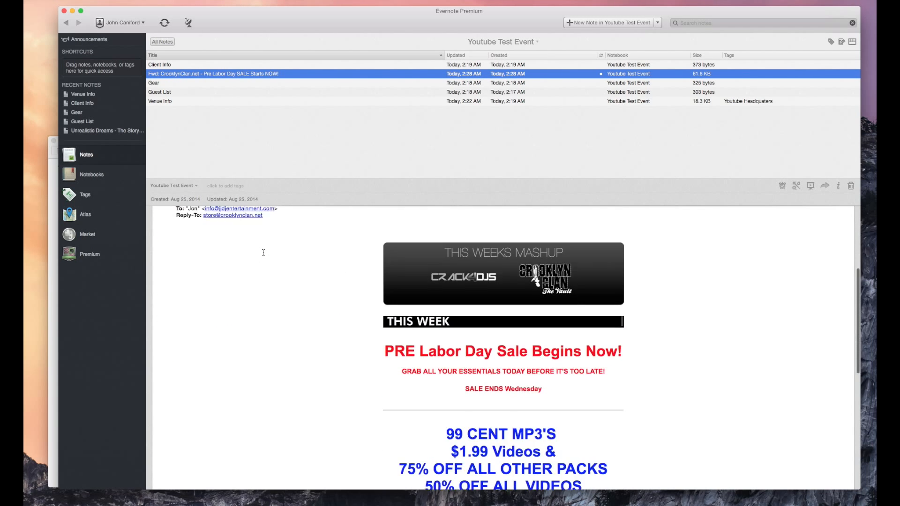
pyautogui.scroll(8, 263, 253)
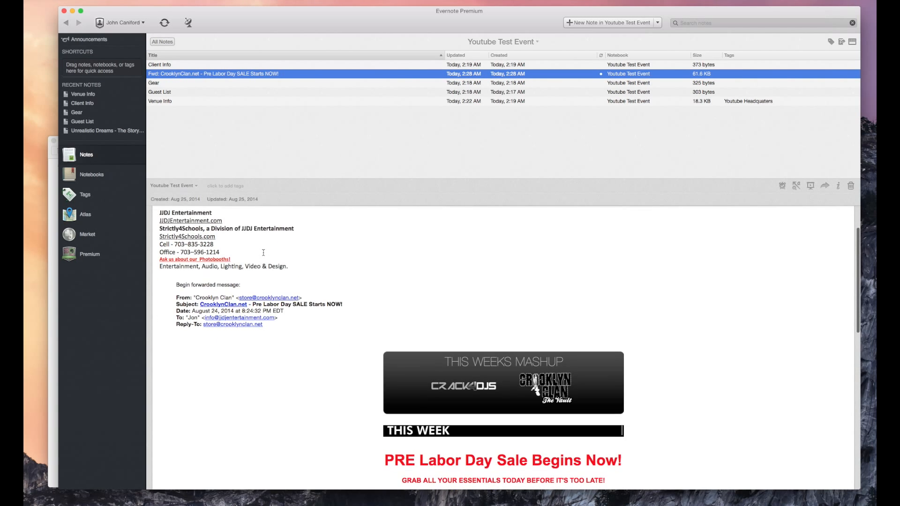
pyautogui.click(296, 321)
pyautogui.keyDown('shift'); pyautogui.click(198, 241); pyautogui.keyUp('shift')
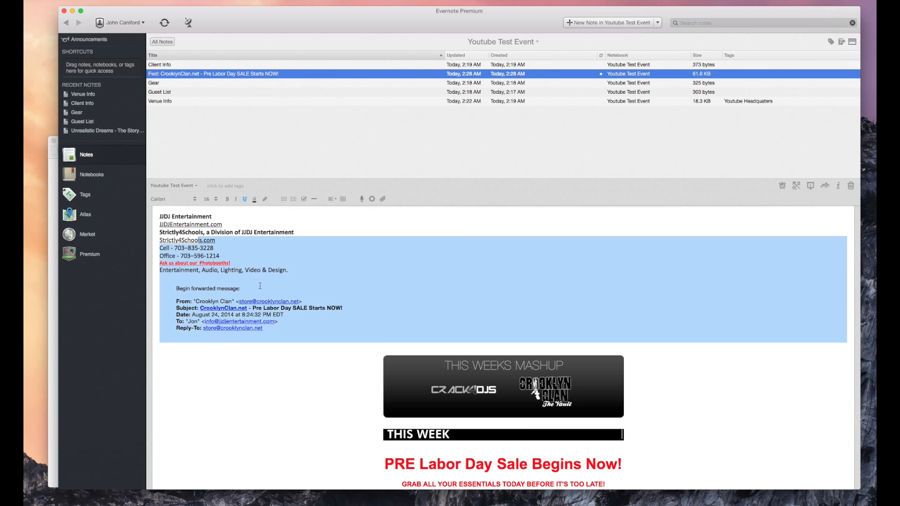
pyautogui.press('BackSpace')
# Step: Remove the remaining signature lines and the leftover text beside the banner table
pyautogui.moveTo(274, 233); pyautogui.dragTo(172, 209)
pyautogui.press('BackSpace')
pyautogui.click(219, 227)
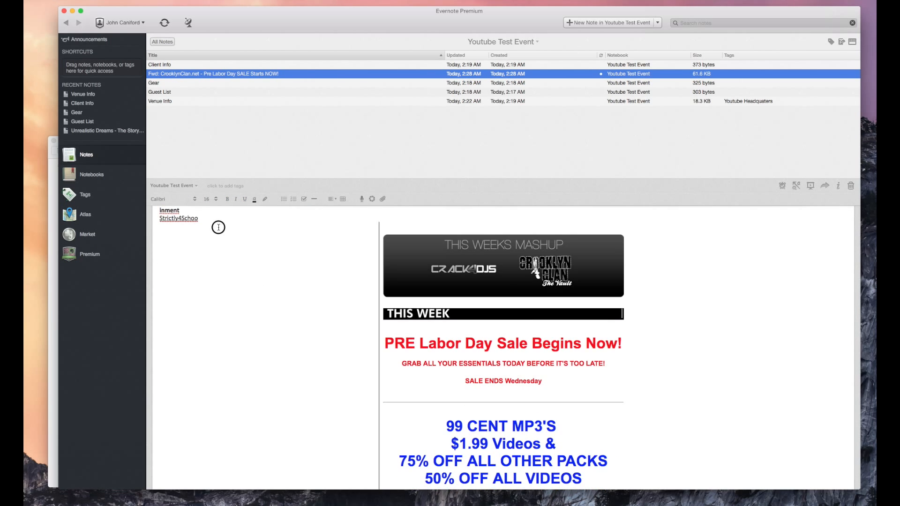
pyautogui.press('BackSpace')
pyautogui.scroll(-5, 257, 249)
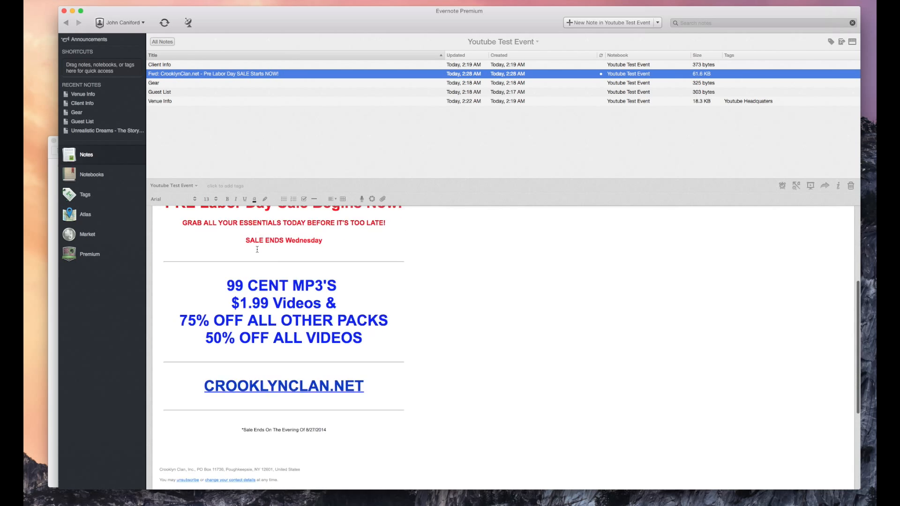
pyautogui.scroll(-4, 257, 249)
pyautogui.scroll(6, 257, 249)
pyautogui.scroll(-8, 258, 249)
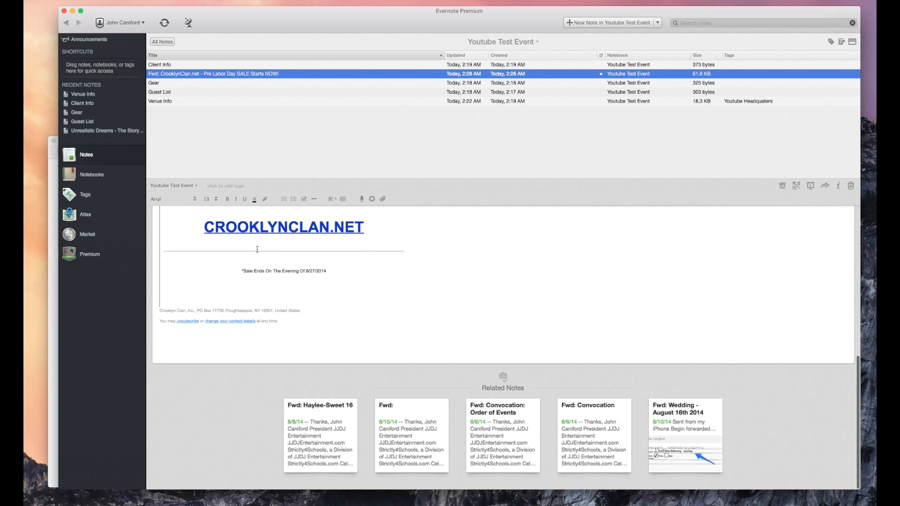
pyautogui.rightClick(265, 74)
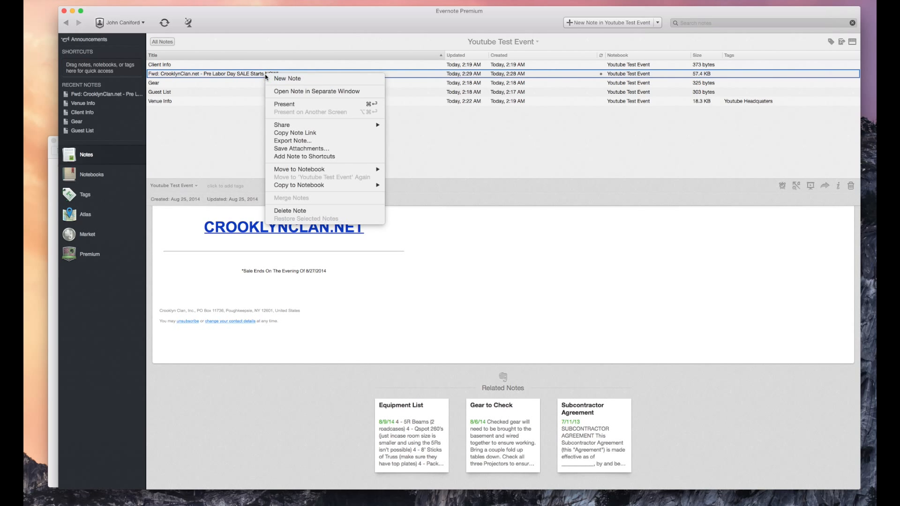
pyautogui.click(295, 133)
# Step: Rename the forwarded sale note to 'Labor Day sale - Music for youtube event'
pyautogui.scroll(3, 234, 239)
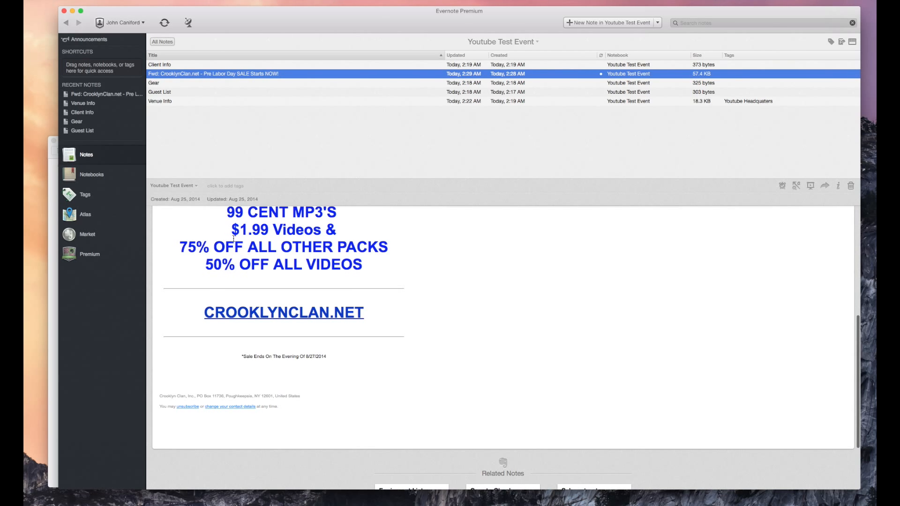
pyautogui.scroll(5, 208, 213)
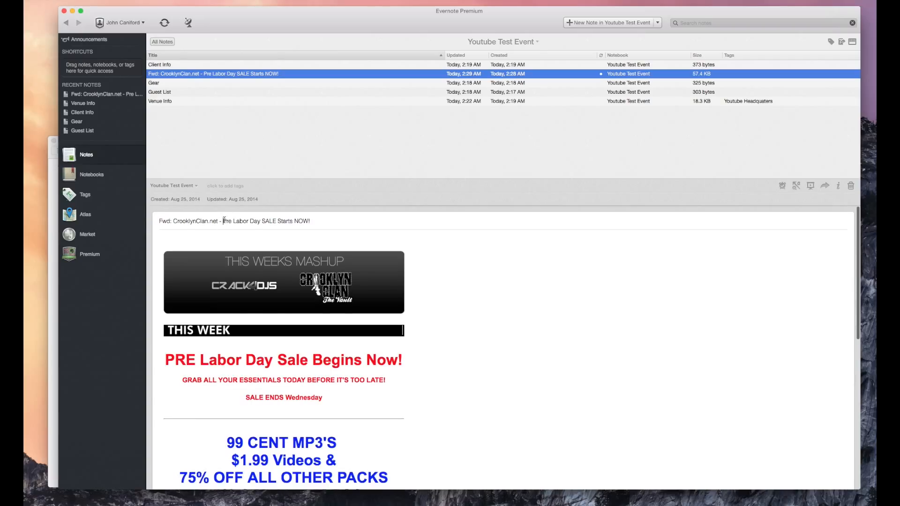
pyautogui.tripleClick(224, 220)
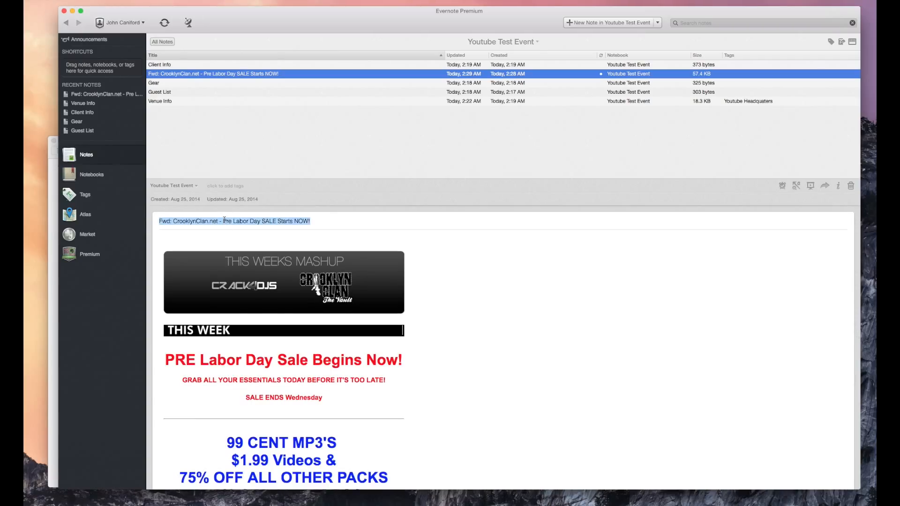
pyautogui.write('Labo')
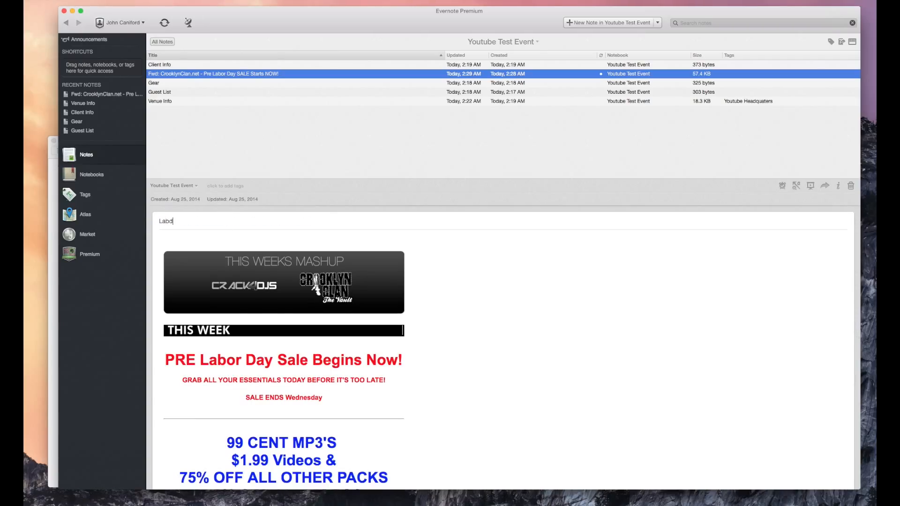
pyautogui.write('r Day sa')
pyautogui.write('le ')
pyautogui.write('- Music for yo')
pyautogui.write('utb')
pyautogui.write('be event')
pyautogui.press('Return')
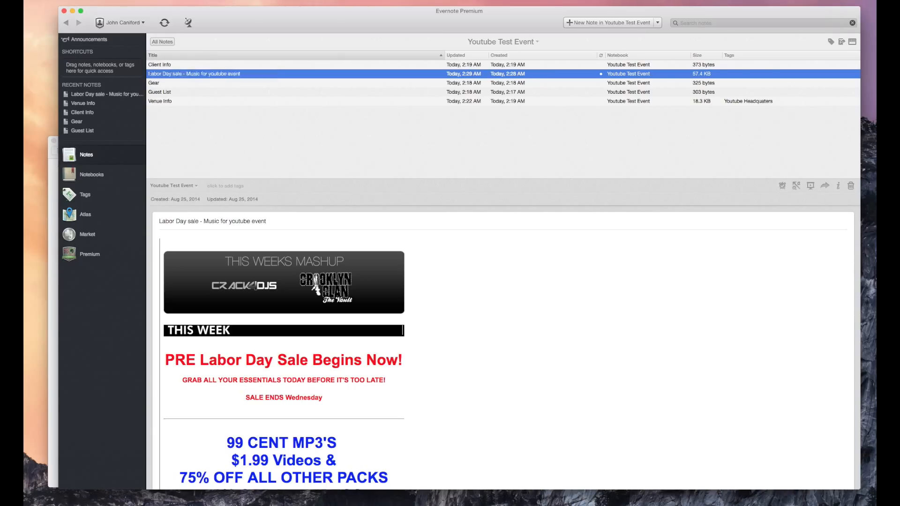
pyautogui.click(233, 186)
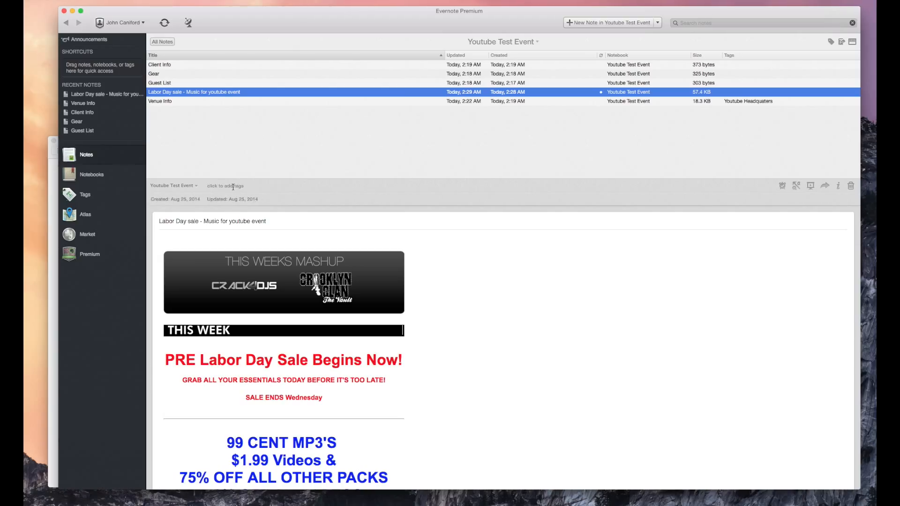
# Step: Tag the Labor Day sale note with Crooklyn Clan and Remix Pool, then start a new note
pyautogui.write('Crooklyn Clan')
pyautogui.press('Return')
pyautogui.write('Remix Poo')
pyautogui.press('Return')
pyautogui.press('BackSpace')
pyautogui.press('BackSpace')
pyautogui.write('Remix Poo')
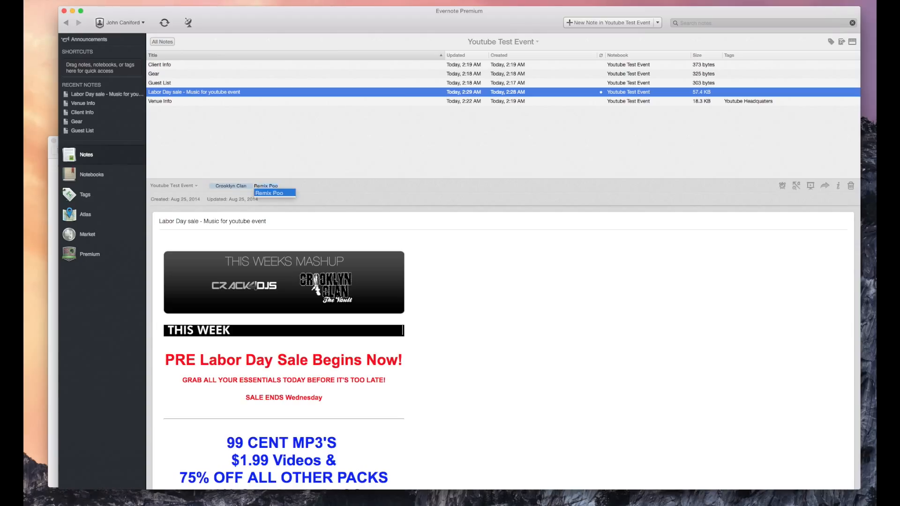
pyautogui.press('Escape')
pyautogui.write('l')
pyautogui.press('Return')
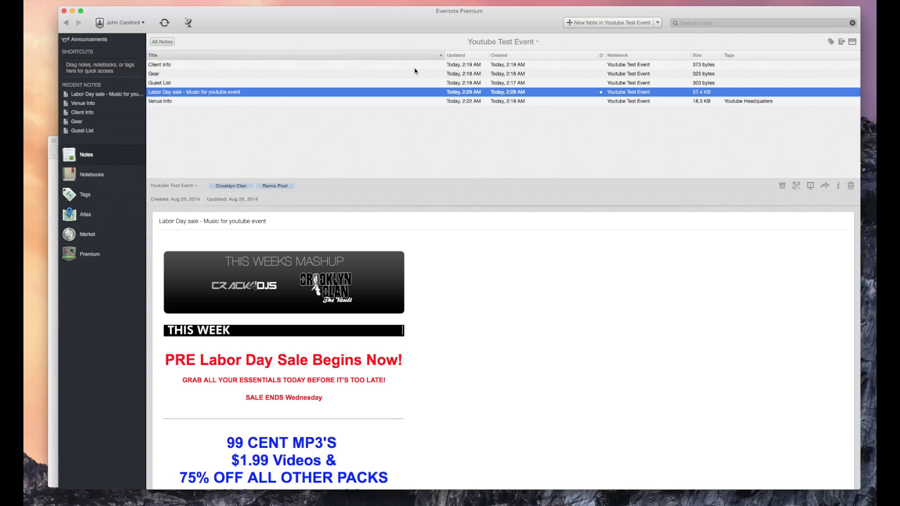
pyautogui.click(541, 329)
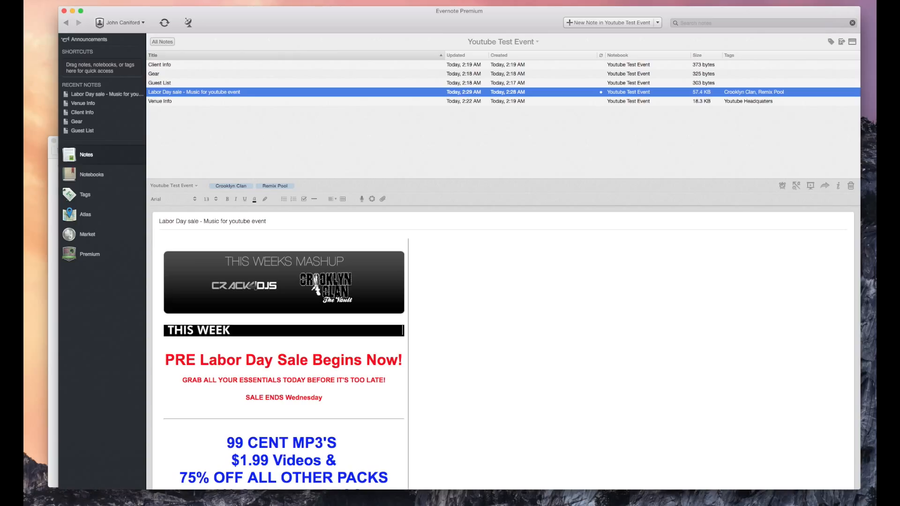
pyautogui.press('shift+super+2')
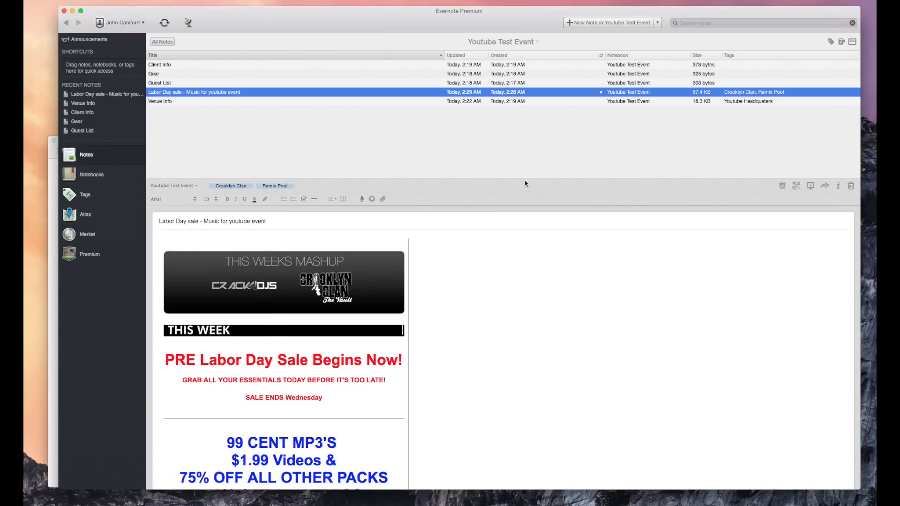
# Step: Create a new note in Youtube Test Event and title it Presonus Mixer
pyautogui.click(594, 23)
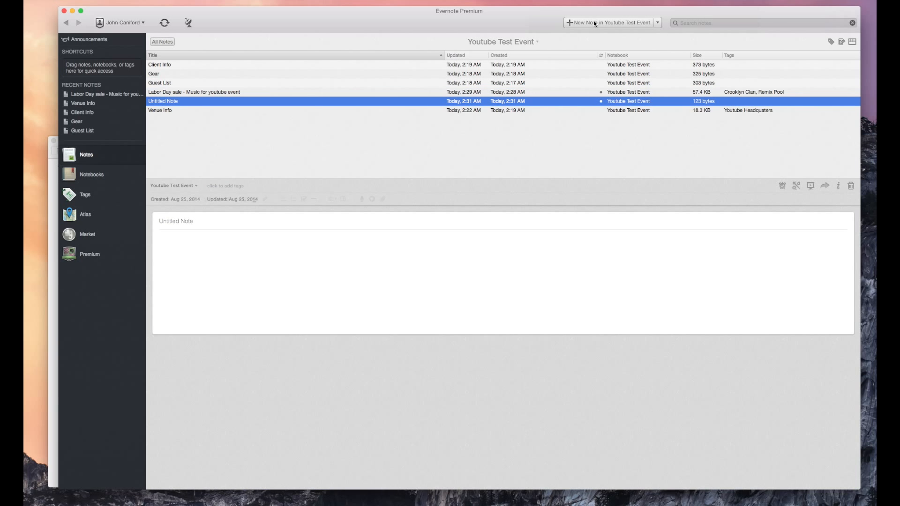
pyautogui.write('Presonuse')
pyautogui.press('BackSpace')
pyautogui.write('Mixer')
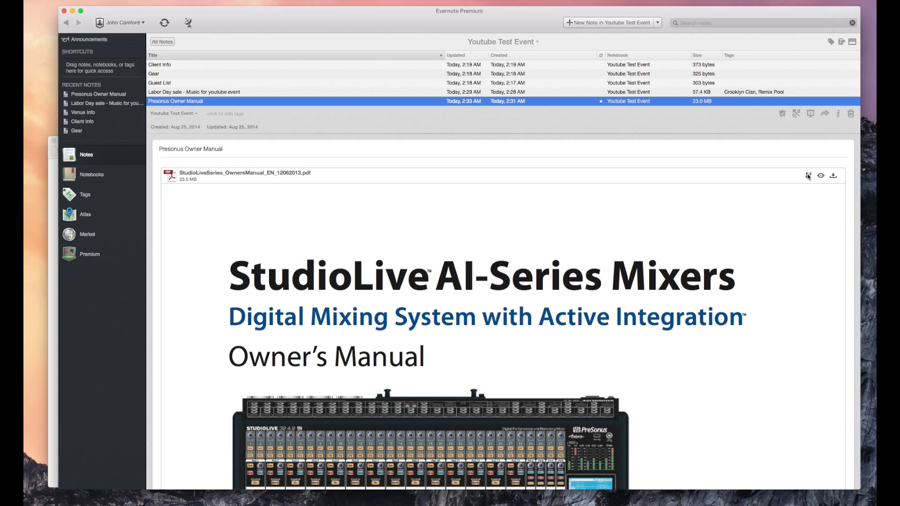
# Step: Open the manual PDF for annotation and draw a pink arrow pointing up at the right-hand mixer
pyautogui.click(808, 176)
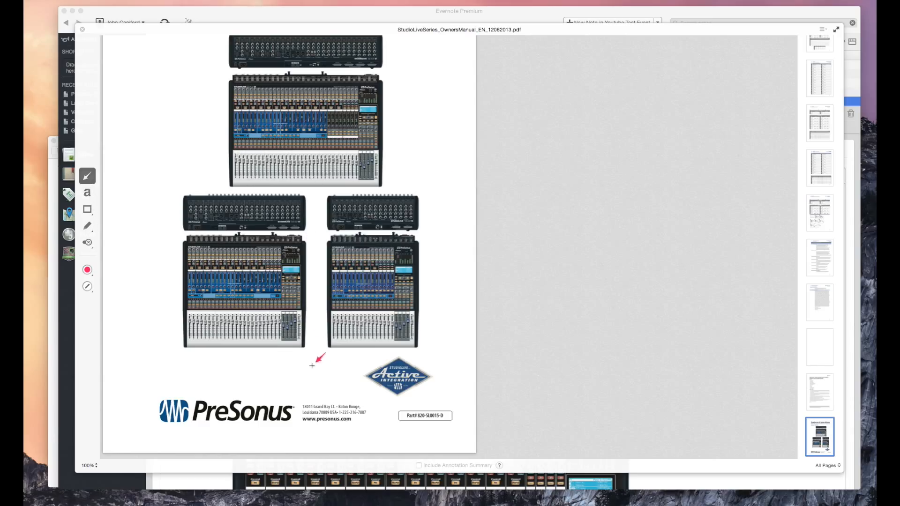
pyautogui.moveTo(414, 249)
pyautogui.mouseDown()
pyautogui.moveTo(490, 206)
pyautogui.moveTo(466, 310)
pyautogui.moveTo(515, 311)
pyautogui.mouseUp()
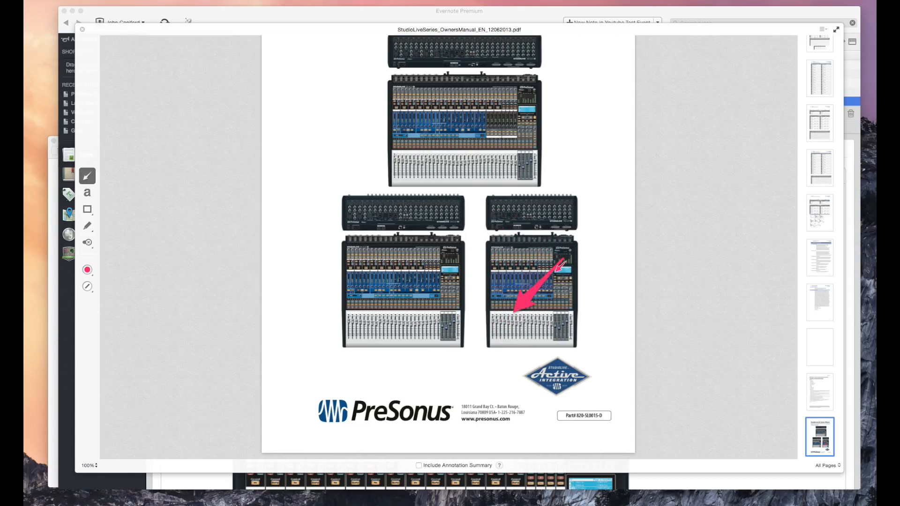
pyautogui.moveTo(520, 305); pyautogui.dragTo(599, 234)
# Step: Jump to the AUX INPUTS and AUX SENDS page of the manual
pyautogui.scroll(-1, 581, 373)
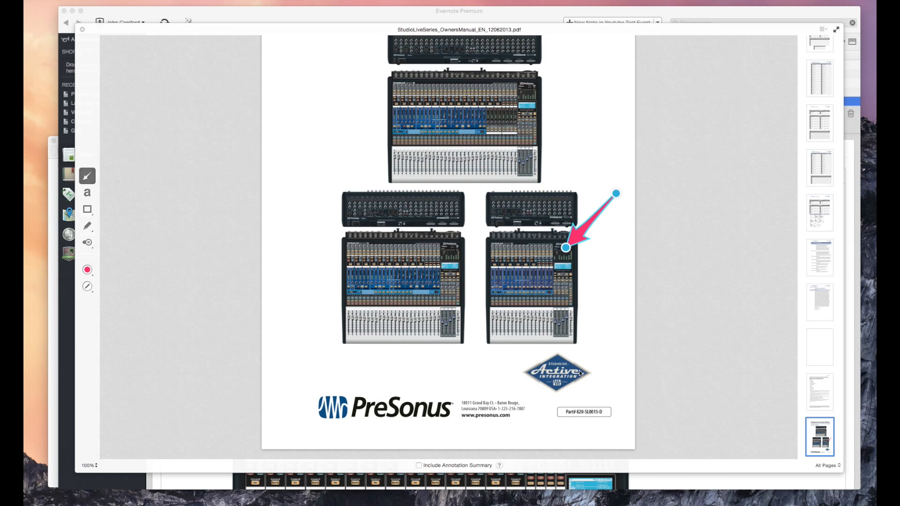
pyautogui.scroll(-2, 581, 373)
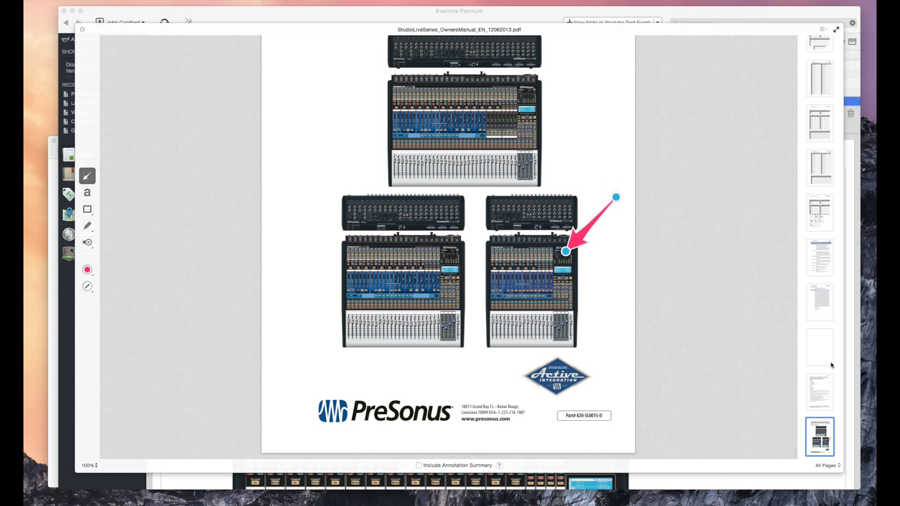
pyautogui.click(826, 223)
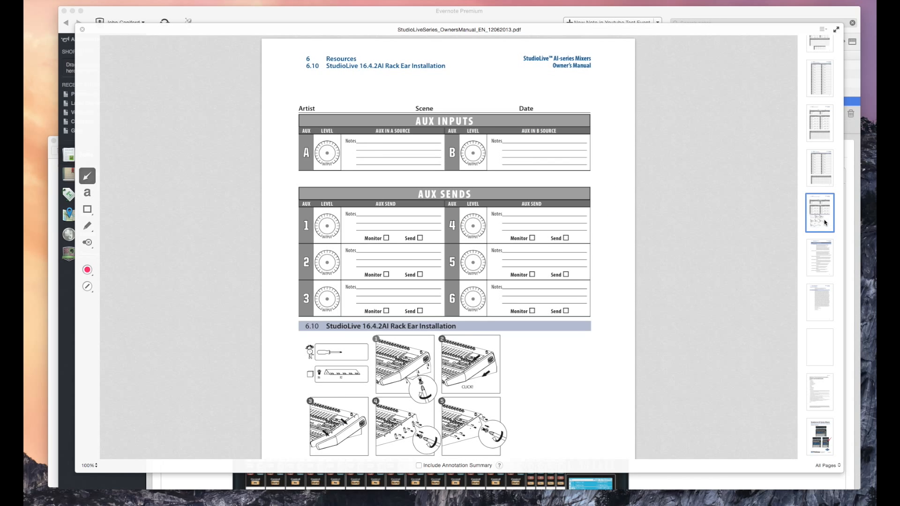
# Step: Add the text note 'Bla bla arist' after Notes in the AUX A row
pyautogui.scroll(-4, 443, 349)
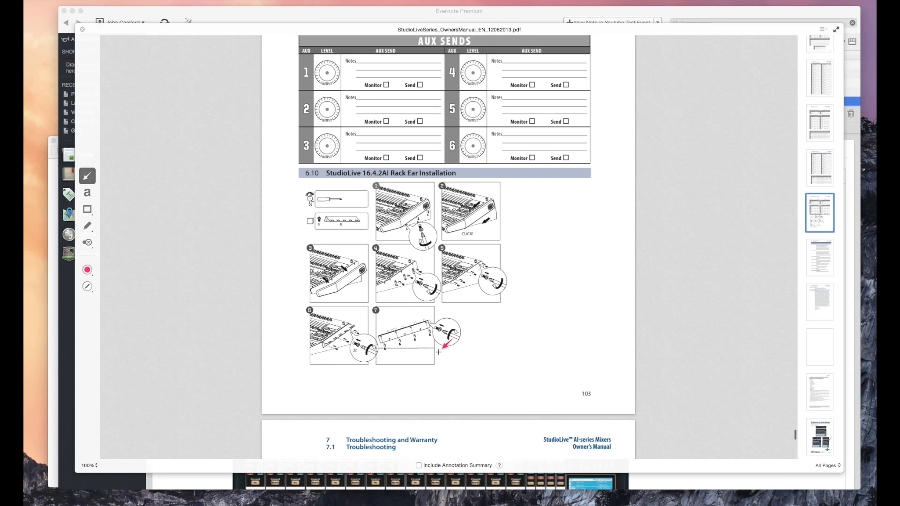
pyautogui.scroll(-5, 438, 352)
pyautogui.scroll(9, 438, 352)
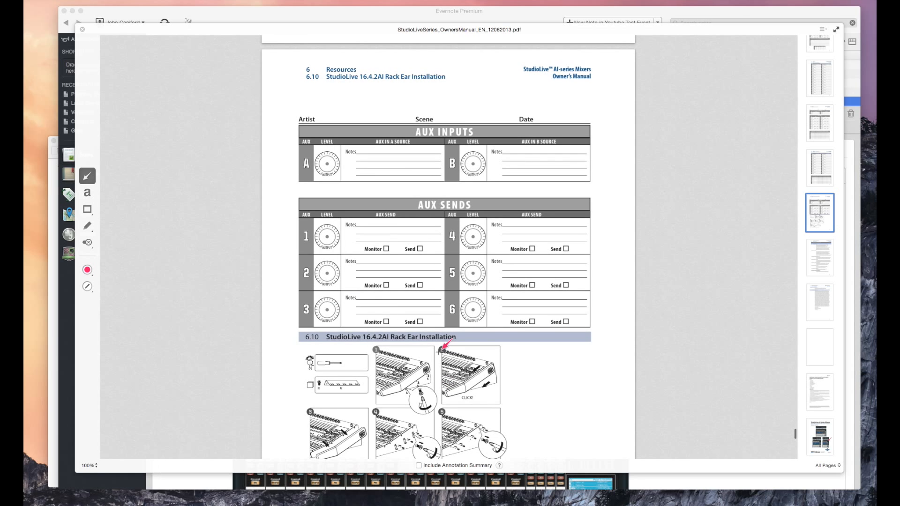
pyautogui.scroll(2, 442, 346)
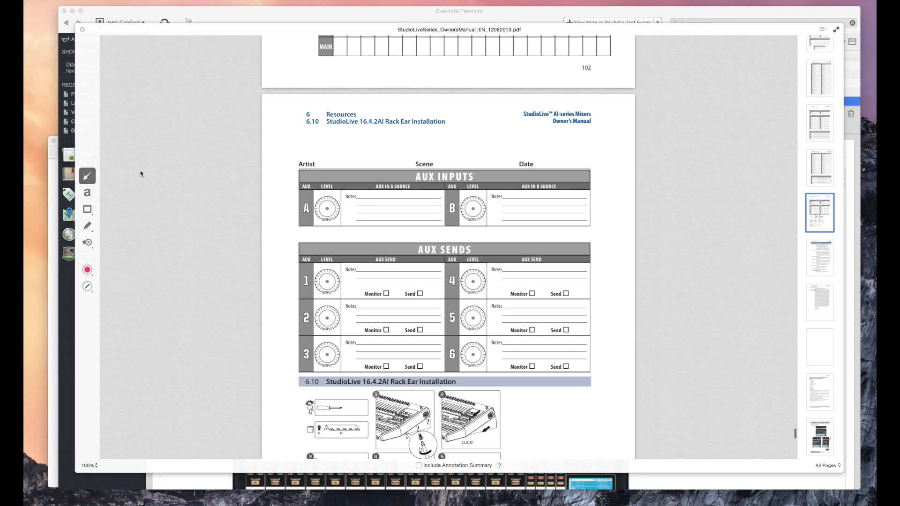
pyautogui.click(87, 193)
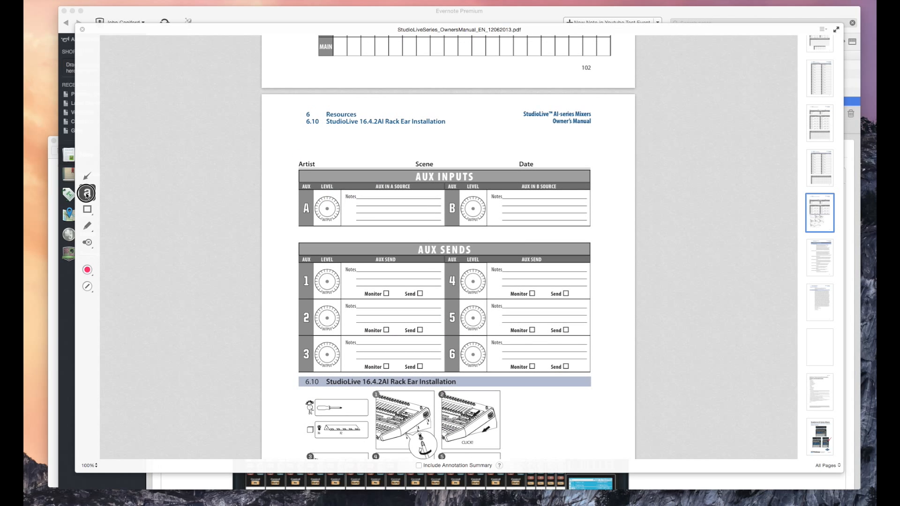
pyautogui.click(358, 198)
pyautogui.write('Bla')
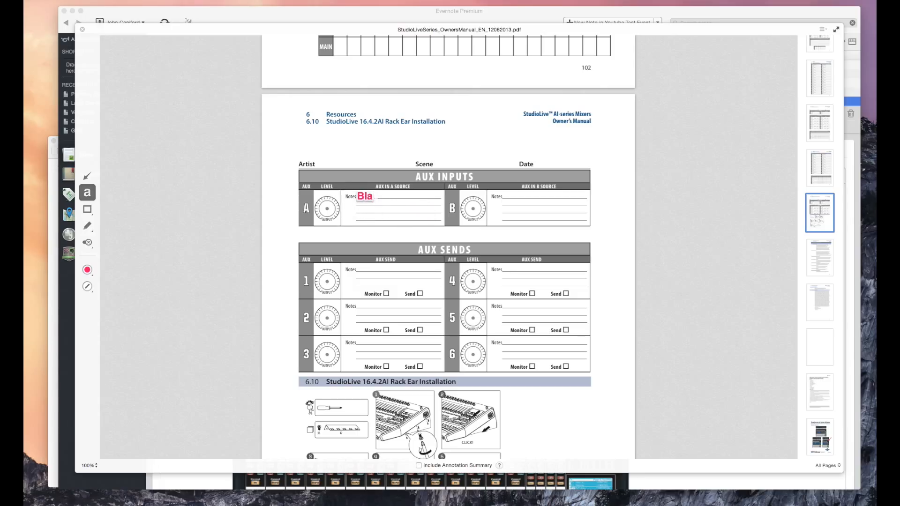
pyautogui.write(' bla arist')
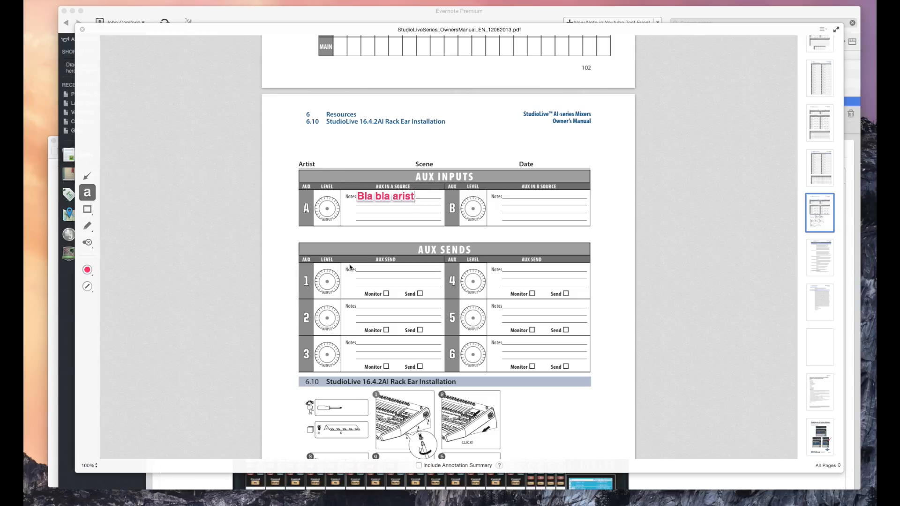
pyautogui.click(86, 177)
# Step: Add a two-line text note 'First Dance song / John Legend - All of me' on the AUX 1 Notes line
pyautogui.click(87, 193)
pyautogui.click(356, 271)
pyautogui.write('First Dance so')
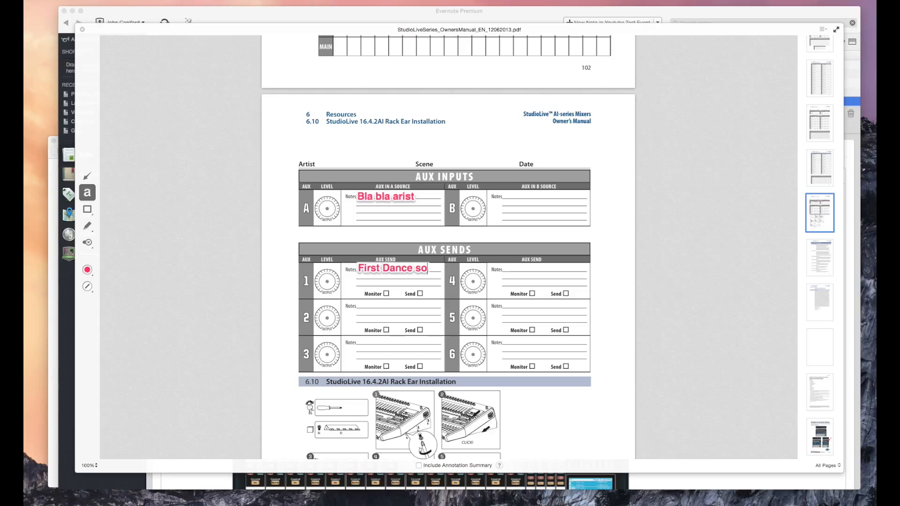
pyautogui.write('ng')
pyautogui.press('Return')
pyautogui.write('John')
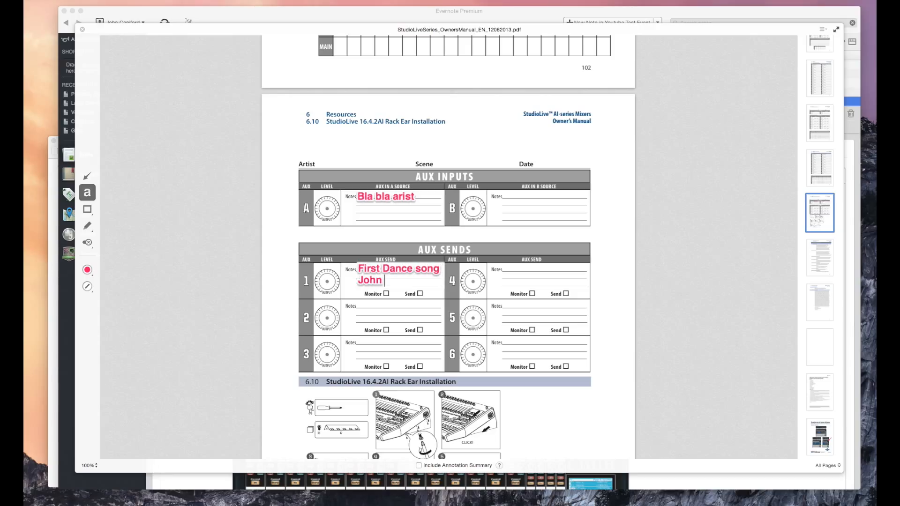
pyautogui.write(' Legend - All o')
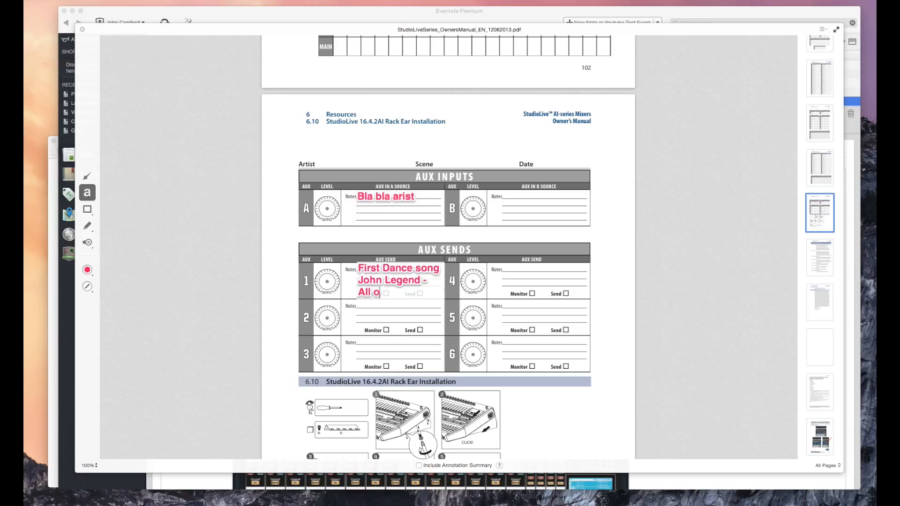
pyautogui.write('f me')
pyautogui.click(281, 273)
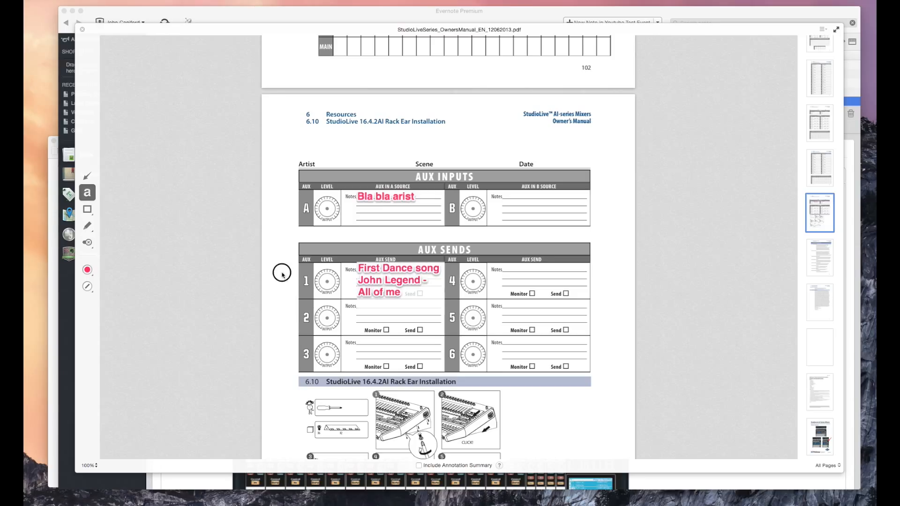
# Step: Stamp blue question marks on the channel 4 and channel 3 knobs
pyautogui.click(85, 244)
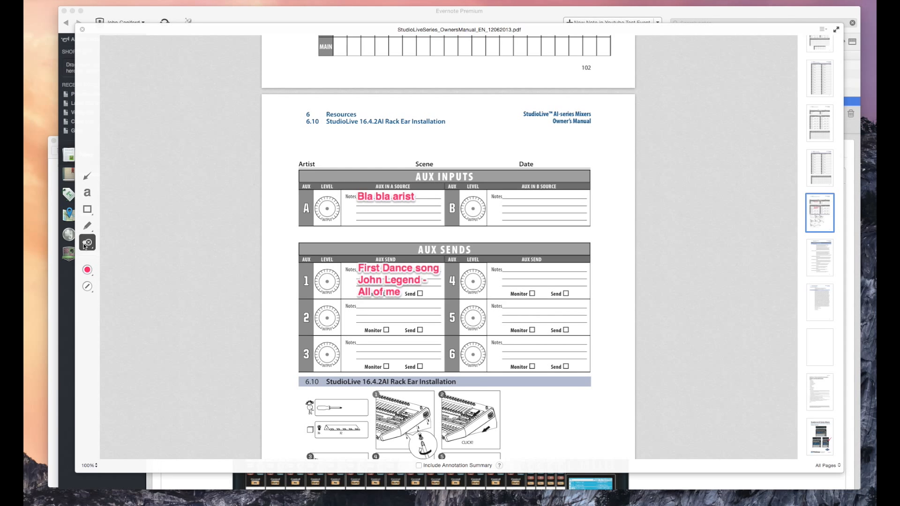
pyautogui.click(86, 244)
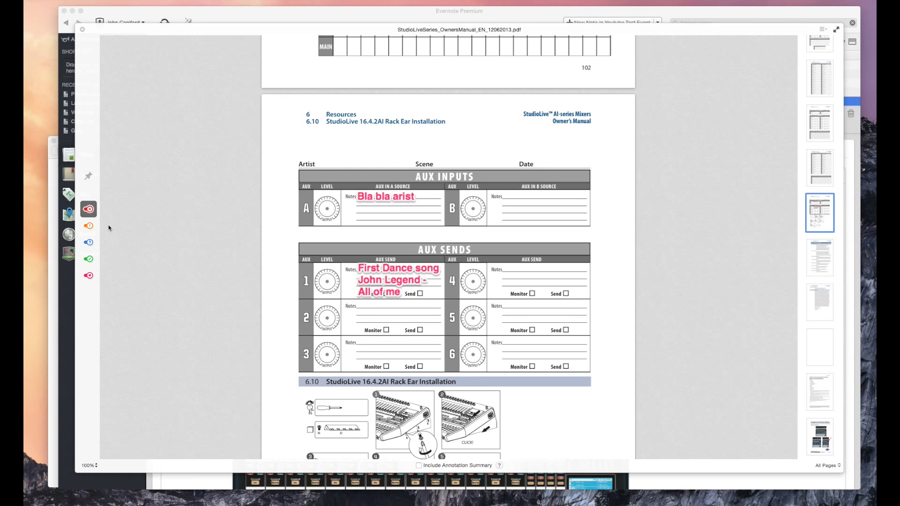
pyautogui.scroll(-2, 296, 278)
pyautogui.scroll(-1, 295, 278)
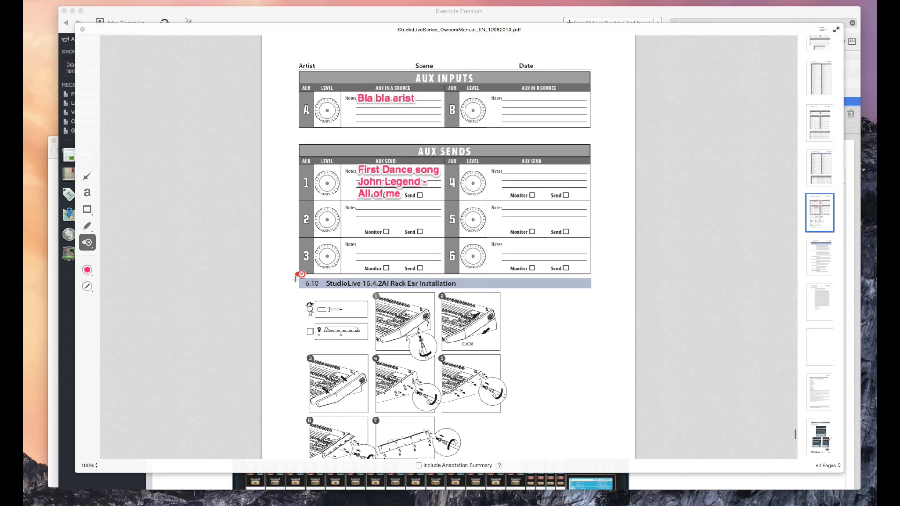
pyautogui.click(92, 247)
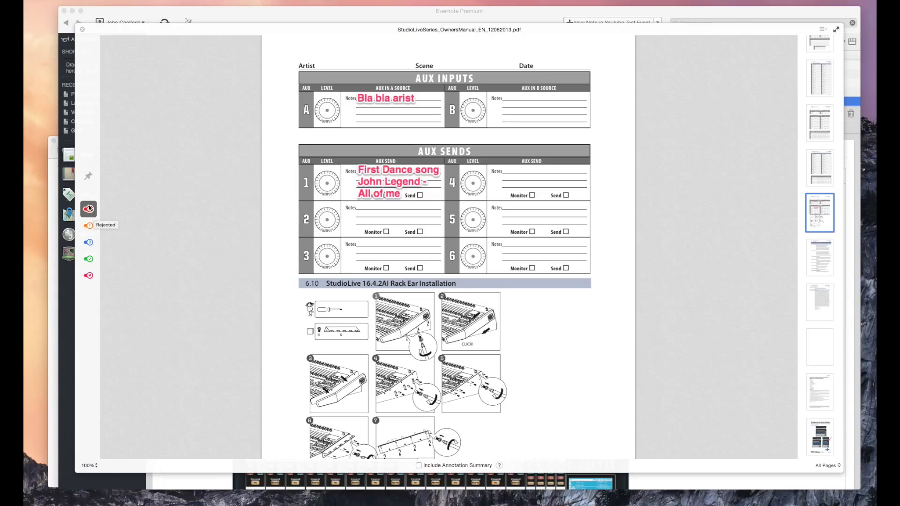
pyautogui.click(89, 243)
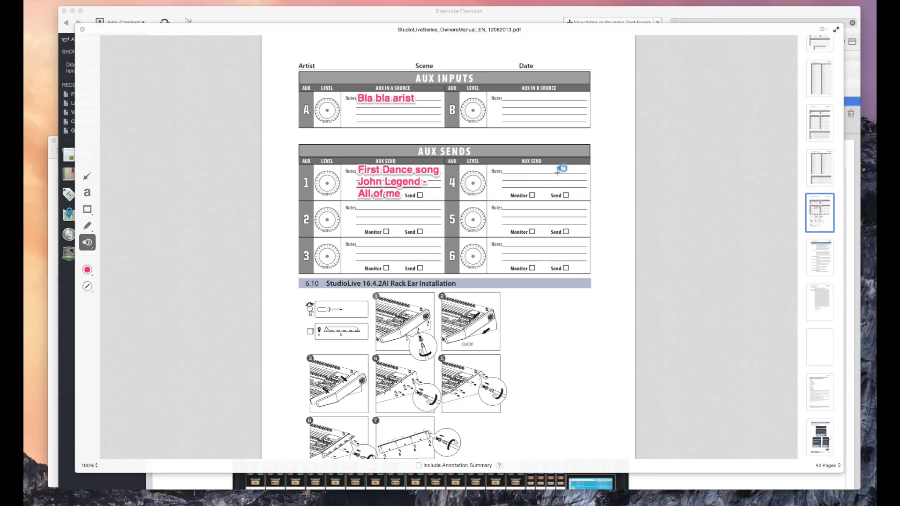
pyautogui.click(465, 190)
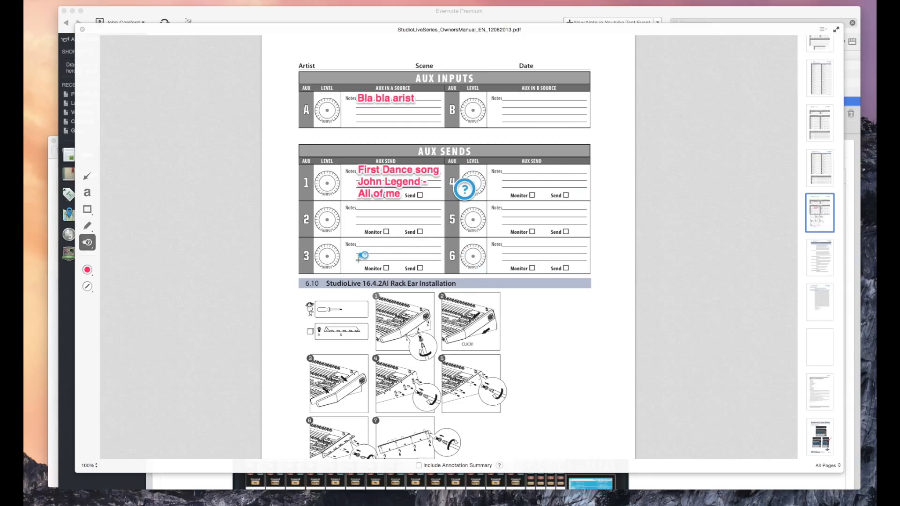
pyautogui.click(321, 256)
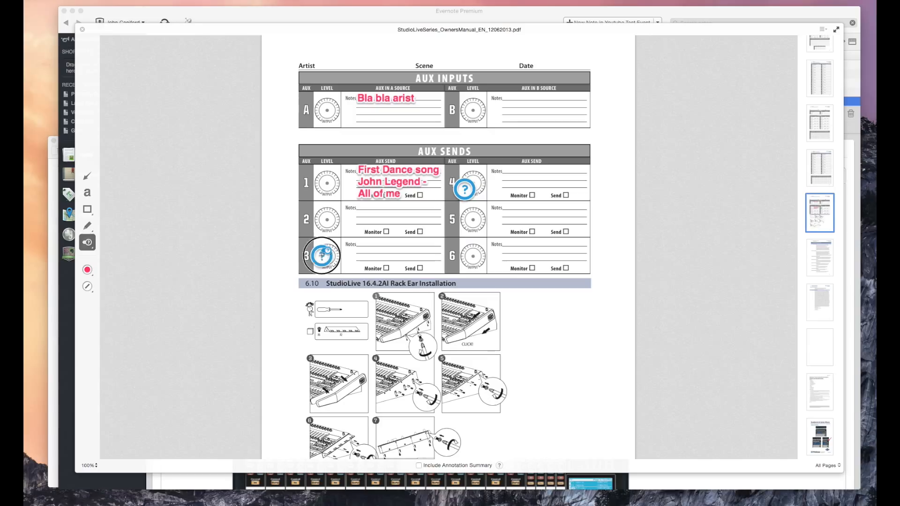
# Step: Stamp a green check on the channel 1 knob and an orange exclamation on channel 2
pyautogui.click(86, 245)
pyautogui.click(88, 259)
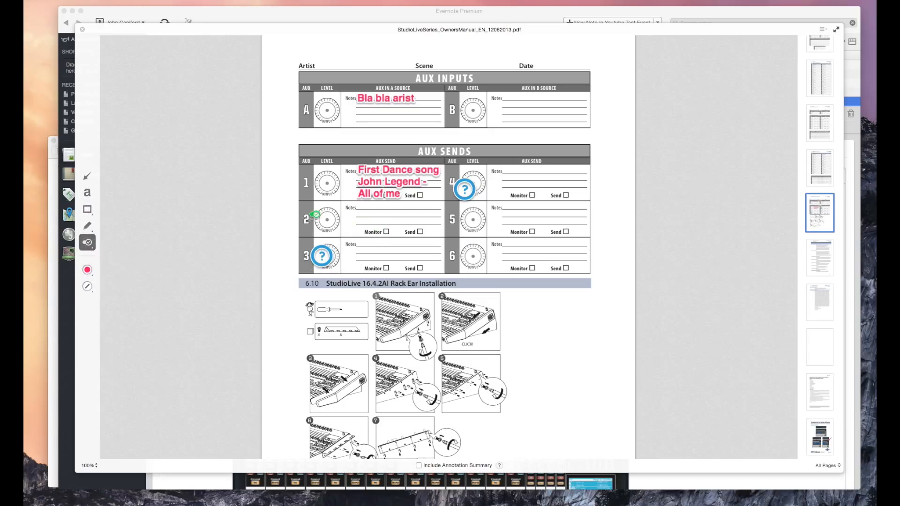
pyautogui.click(323, 185)
pyautogui.click(87, 243)
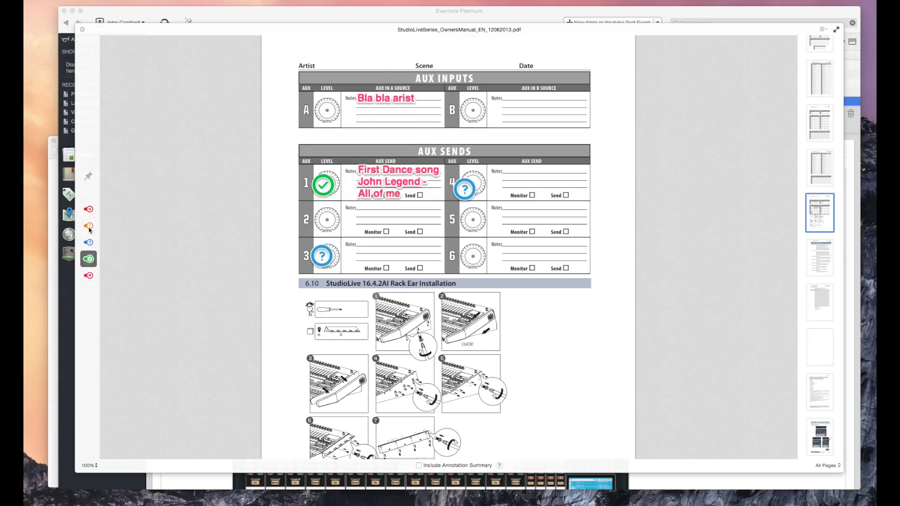
pyautogui.click(89, 226)
pyautogui.click(330, 218)
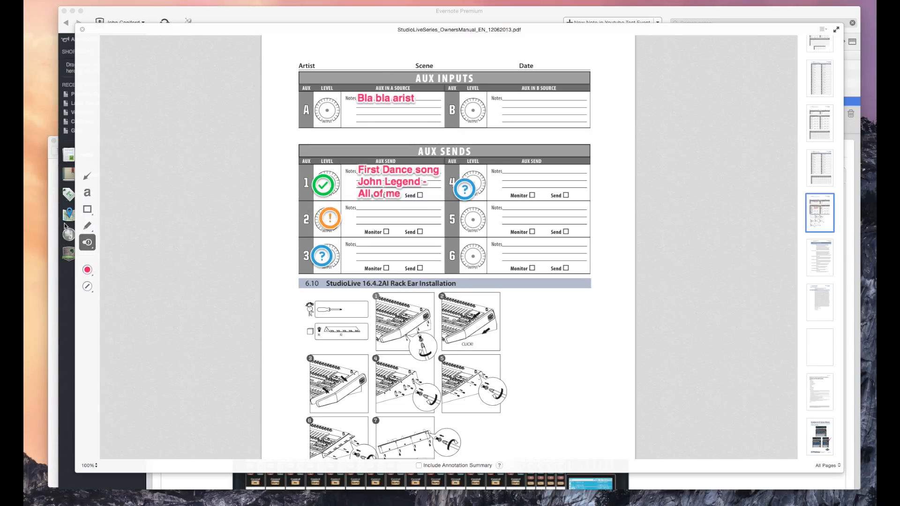
# Step: Place three pink hearts on the AUX SENDS header and frame both AUX tables with a pink rectangle
pyautogui.click(87, 242)
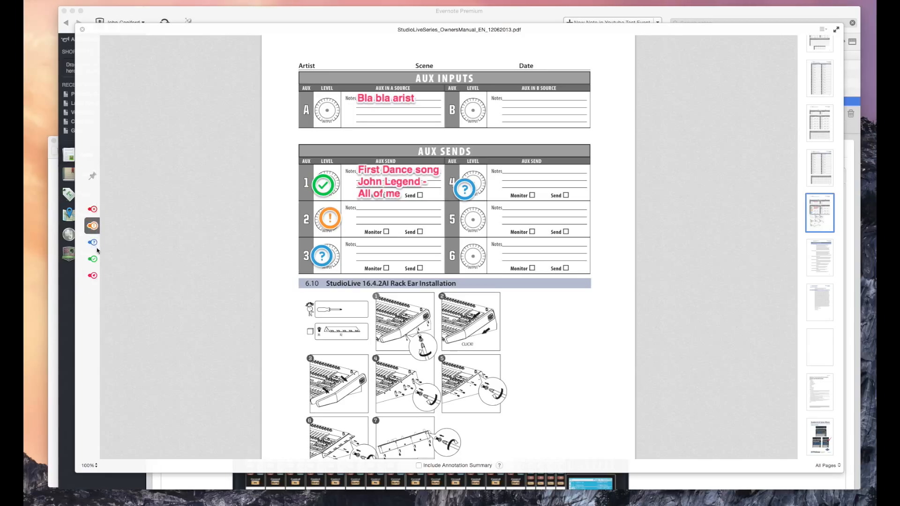
pyautogui.click(88, 275)
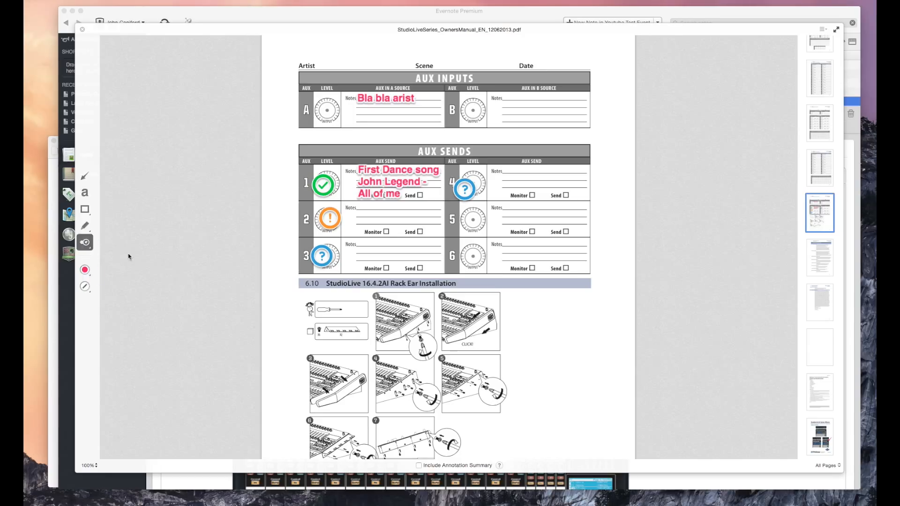
pyautogui.click(424, 190)
pyautogui.click(439, 147)
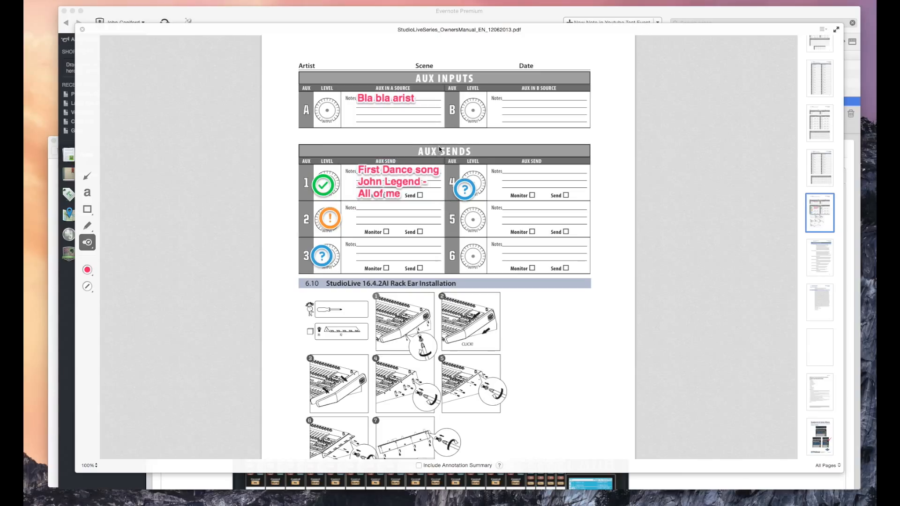
pyautogui.click(421, 149)
pyautogui.click(359, 149)
pyautogui.click(384, 149)
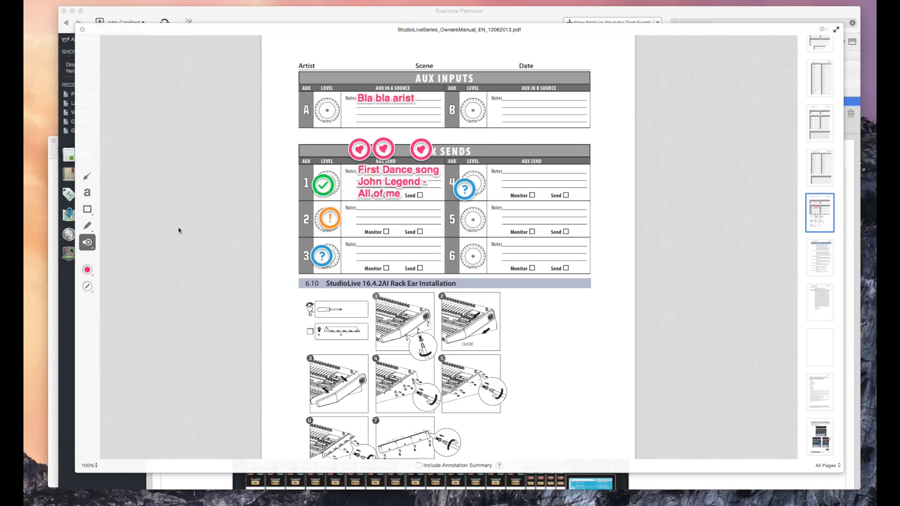
pyautogui.click(87, 209)
pyautogui.moveTo(288, 70); pyautogui.dragTo(596, 290)
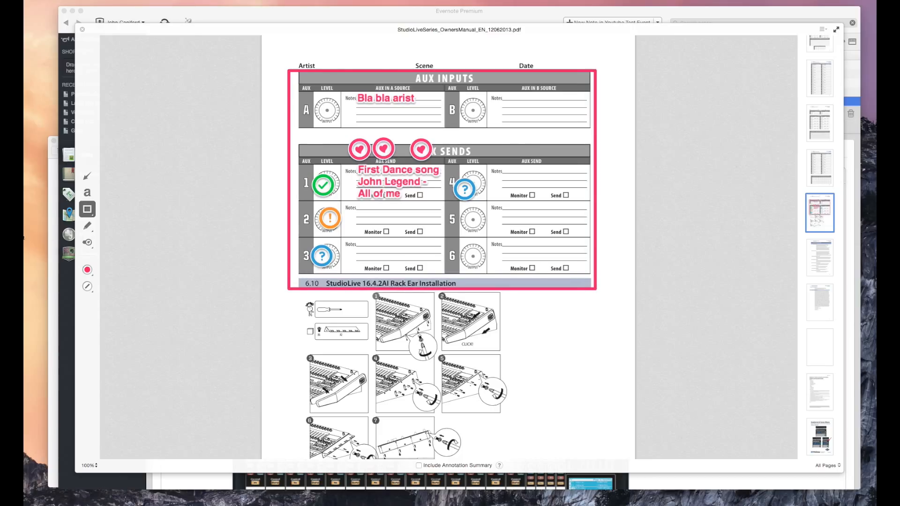
# Step: Switch the annotation colour to green and draw a rectangle around the whole AUX A row
pyautogui.click(87, 269)
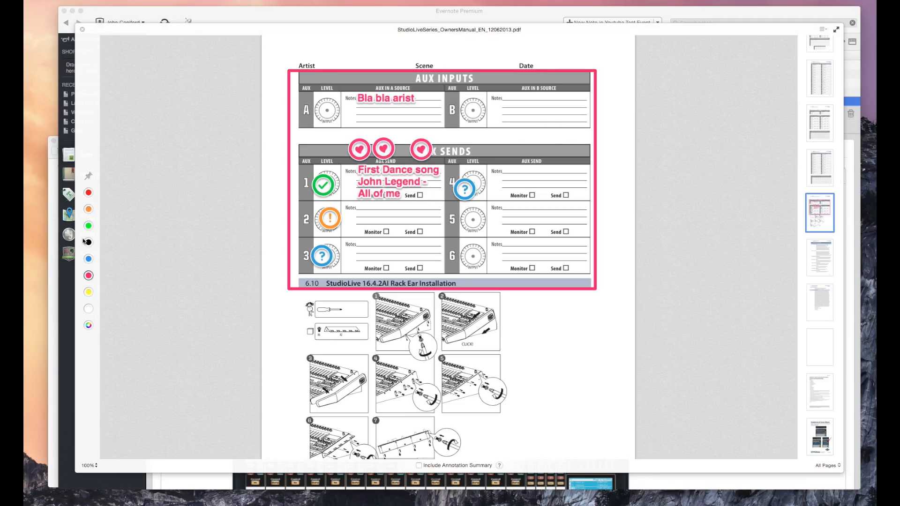
pyautogui.click(88, 225)
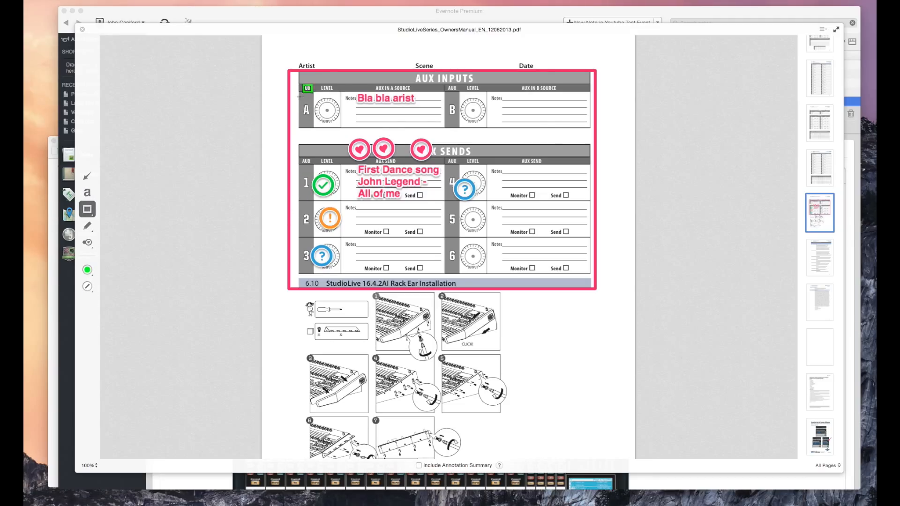
pyautogui.moveTo(297, 90); pyautogui.dragTo(345, 105)
pyautogui.moveTo(403, 124); pyautogui.dragTo(441, 126)
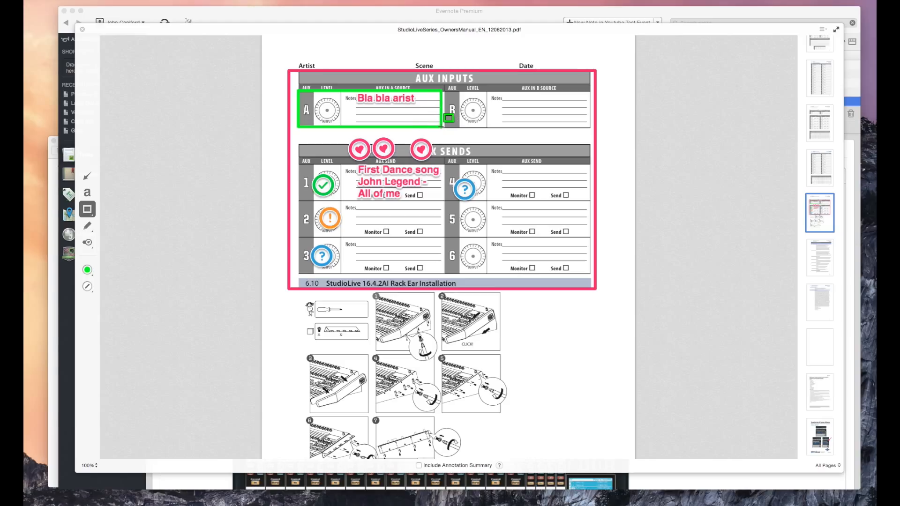
pyautogui.click(87, 226)
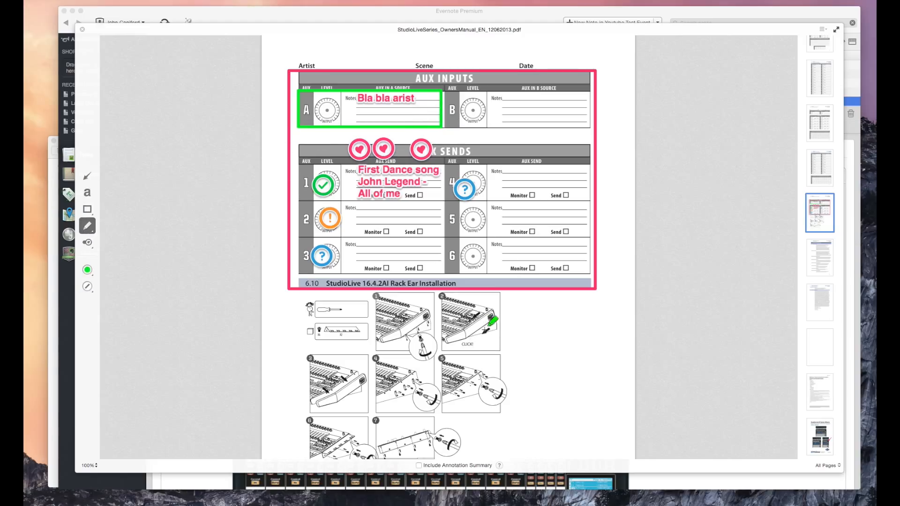
# Step: Highlight across the rack-ear installation pictures in green
pyautogui.moveTo(528, 343); pyautogui.dragTo(398, 376)
pyautogui.scroll(-10, 402, 370)
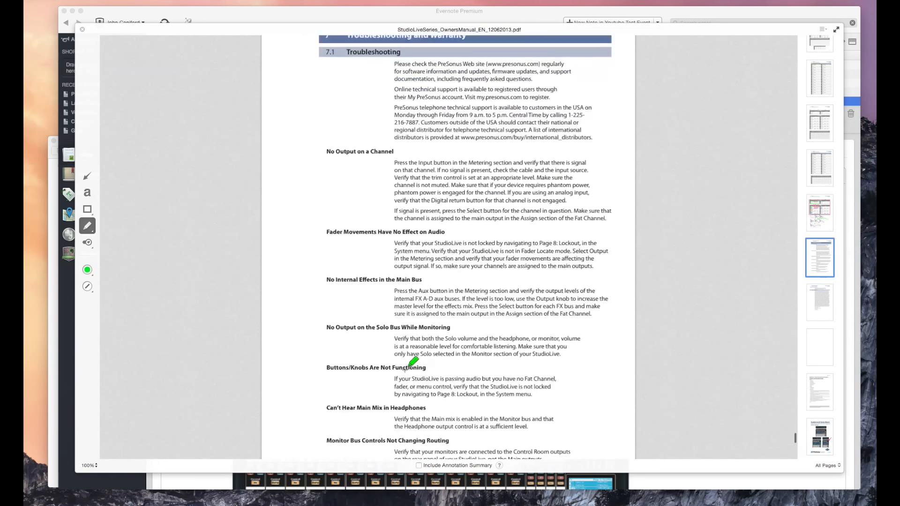
pyautogui.scroll(10, 403, 347)
pyautogui.scroll(-20, 408, 356)
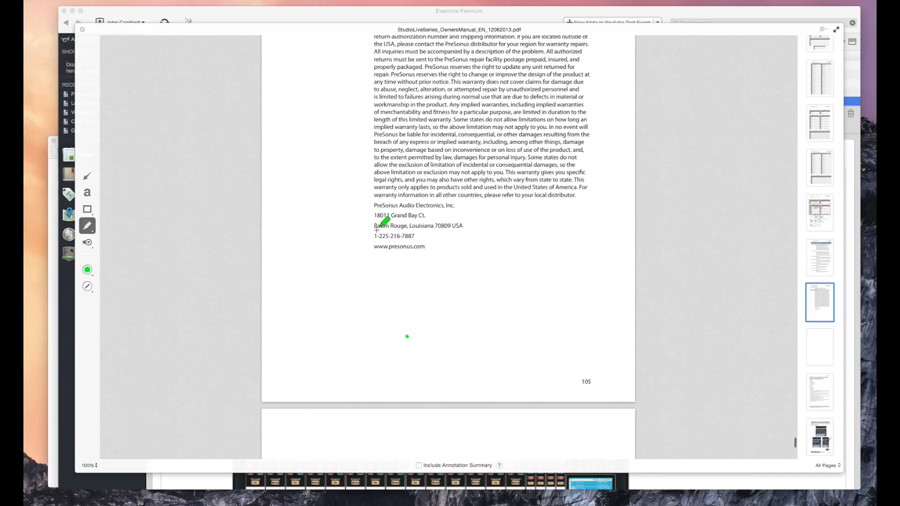
# Step: Highlight the phone number on warranty page 105, then scroll to the Gumbo recipe page
pyautogui.moveTo(374, 235)
pyautogui.mouseDown()
pyautogui.moveTo(414, 235)
pyautogui.moveTo(373, 236)
pyautogui.mouseUp()
pyautogui.scroll(-8, 373, 236)
pyautogui.scroll(5, 372, 235)
pyautogui.scroll(-20, 372, 236)
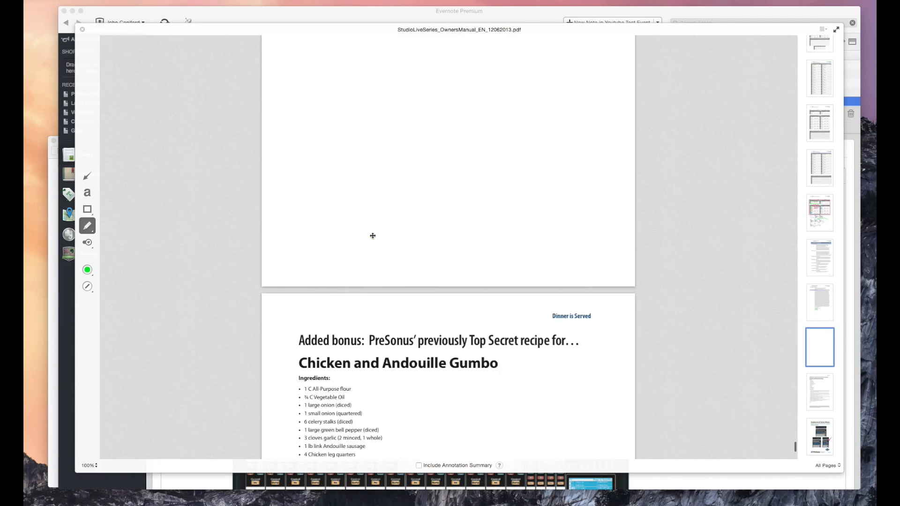
pyautogui.scroll(10, 372, 236)
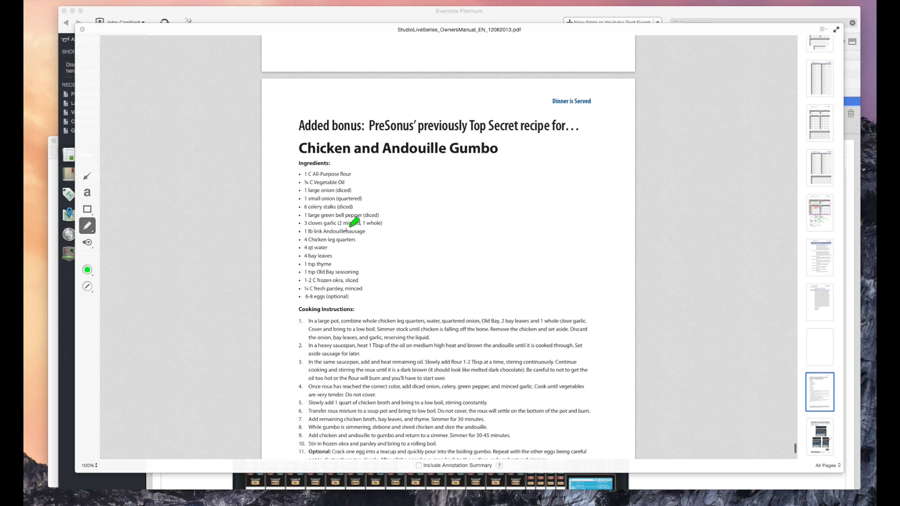
pyautogui.scroll(1, 366, 184)
pyautogui.scroll(2, 366, 184)
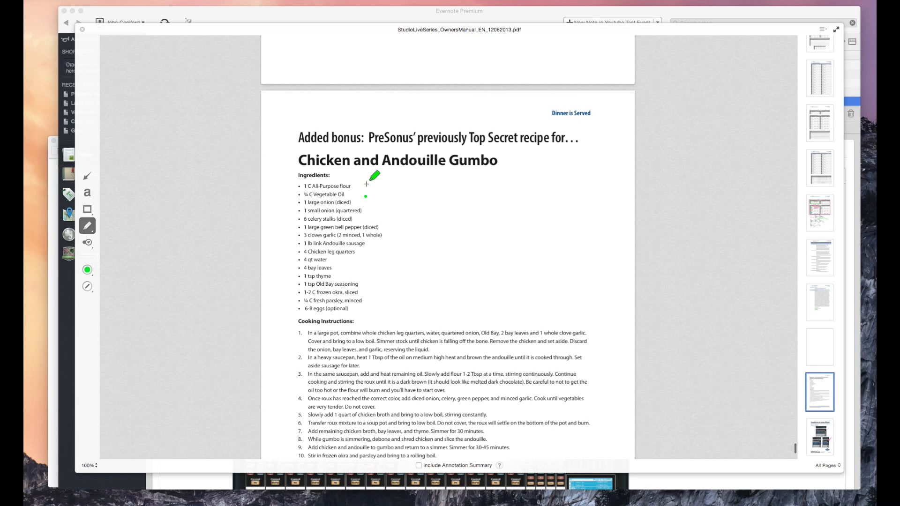
pyautogui.scroll(6, 366, 184)
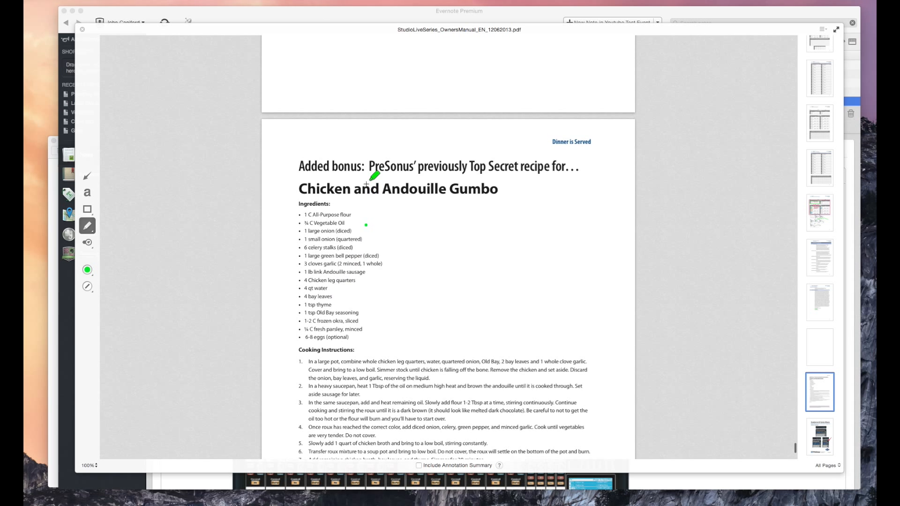
pyautogui.scroll(-2, 366, 184)
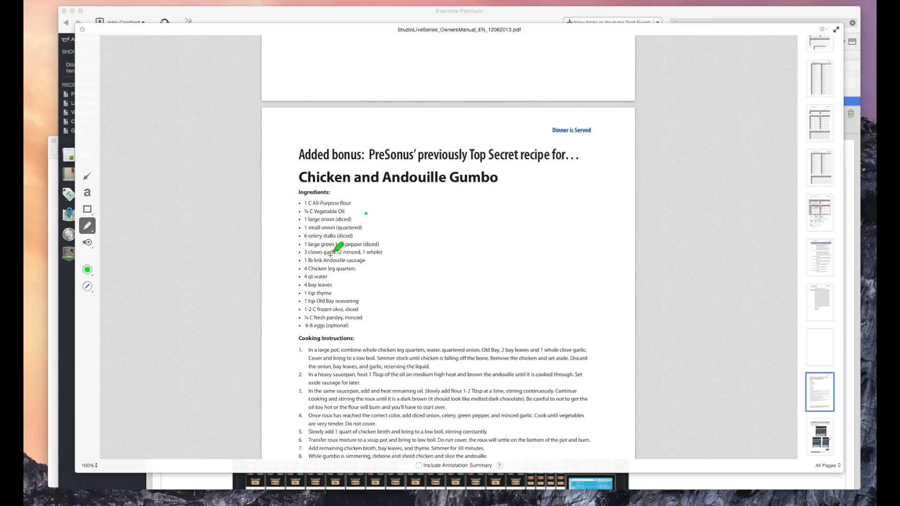
# Step: Scribble a thick yellow highlight over the middle of the Gumbo ingredient list
pyautogui.click(87, 269)
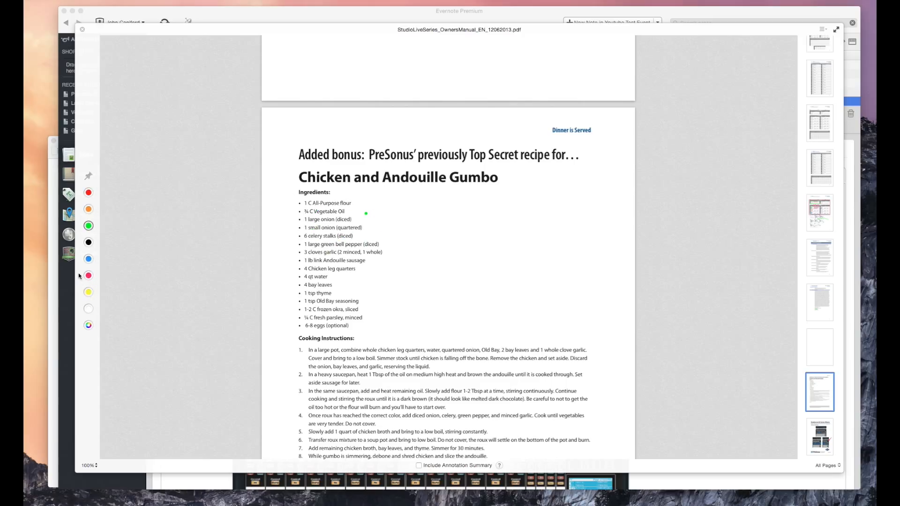
pyautogui.click(90, 293)
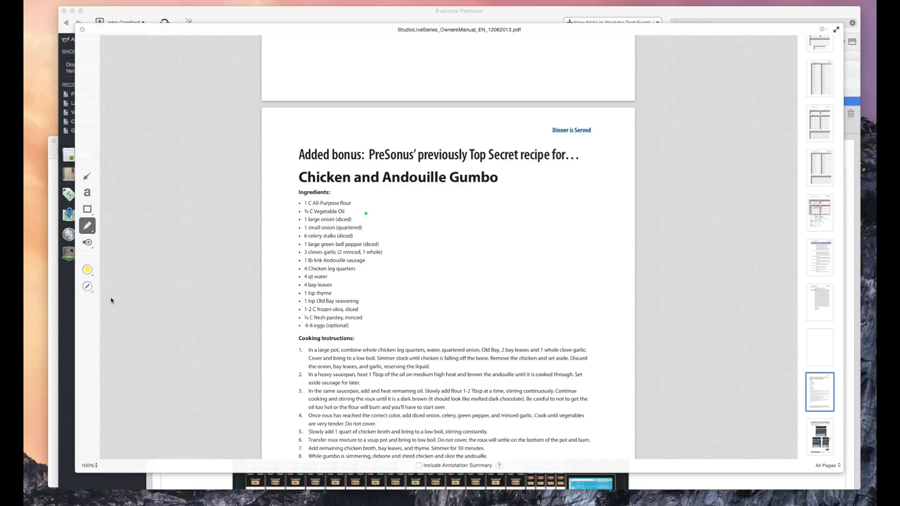
pyautogui.click(88, 285)
pyautogui.click(88, 274)
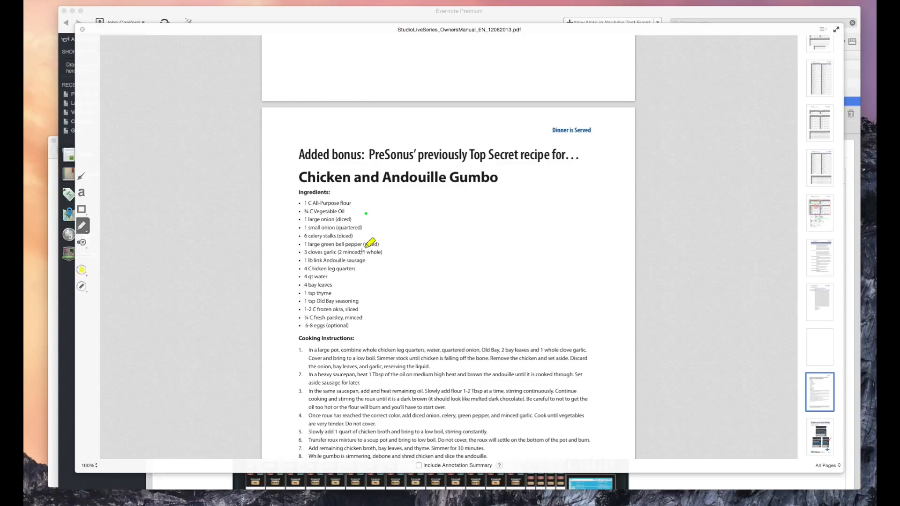
pyautogui.moveTo(320, 325)
pyautogui.mouseDown()
pyautogui.moveTo(302, 324)
pyautogui.moveTo(328, 265)
pyautogui.moveTo(324, 253)
pyautogui.mouseUp()
# Step: Highlight the 1 C All-Purpose flour line with a thin yellow stroke
pyautogui.click(87, 286)
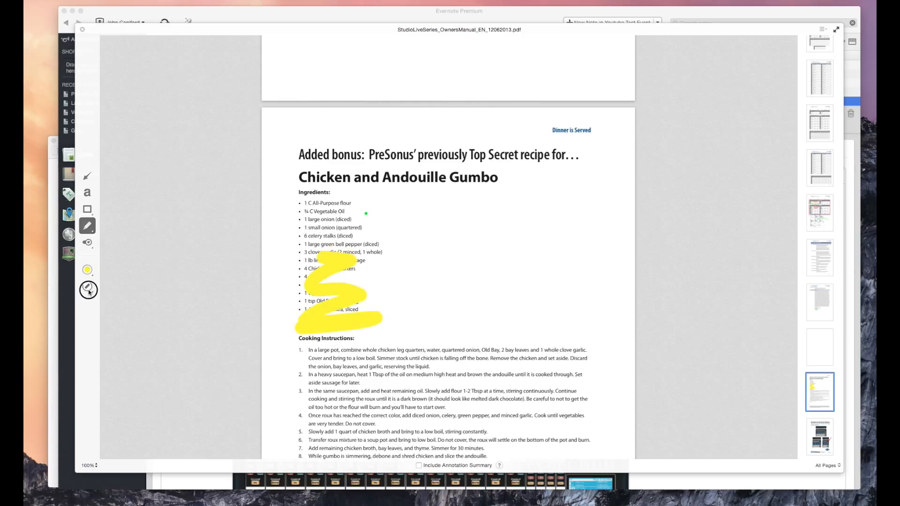
pyautogui.click(89, 224)
pyautogui.moveTo(362, 203); pyautogui.dragTo(303, 203)
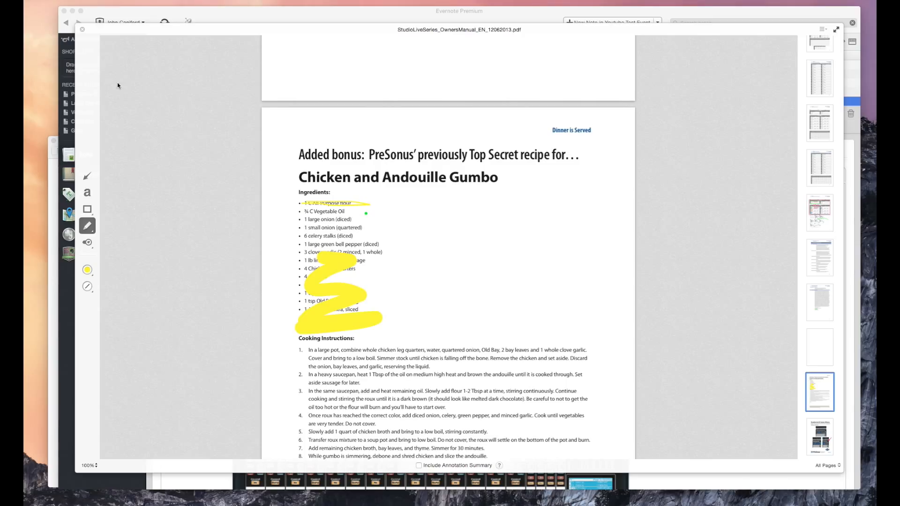
# Step: Close the annotation viewer and scroll through the annotated PDF preview to check the marks
pyautogui.click(82, 30)
pyautogui.scroll(-20, 378, 314)
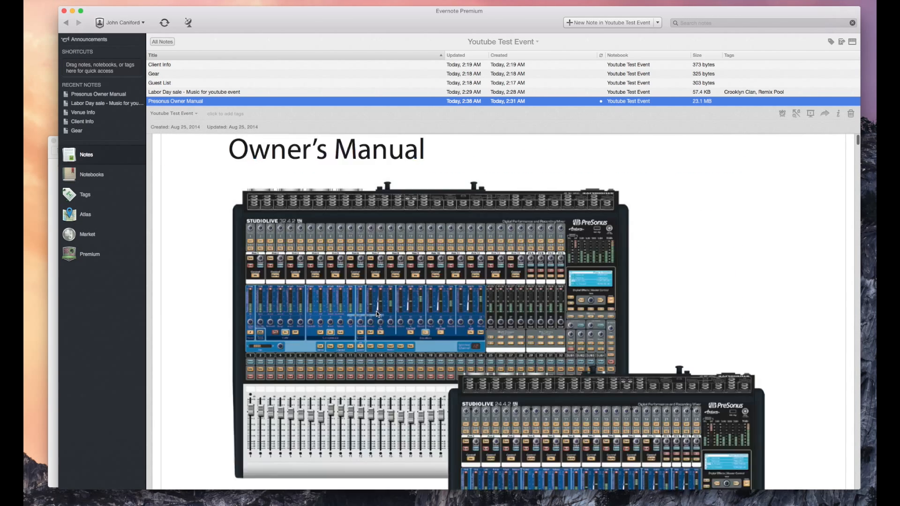
pyautogui.scroll(10, 377, 314)
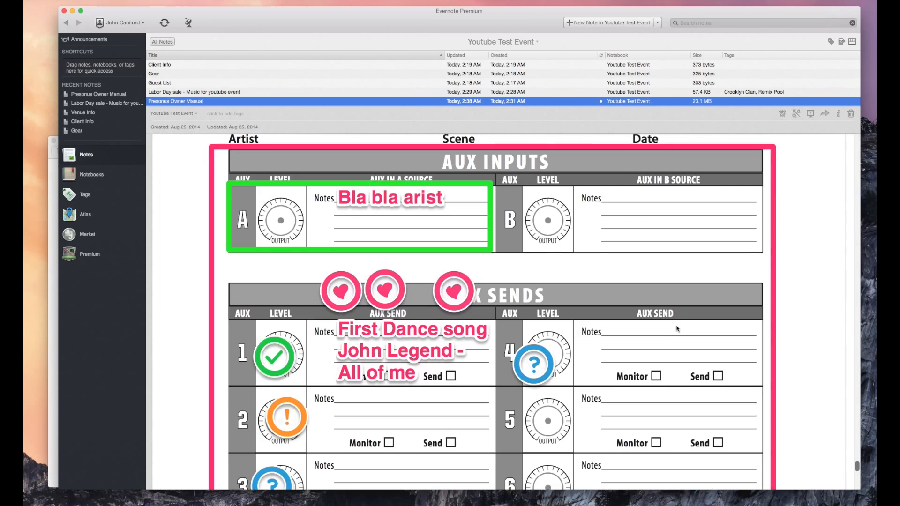
pyautogui.scroll(2, 676, 329)
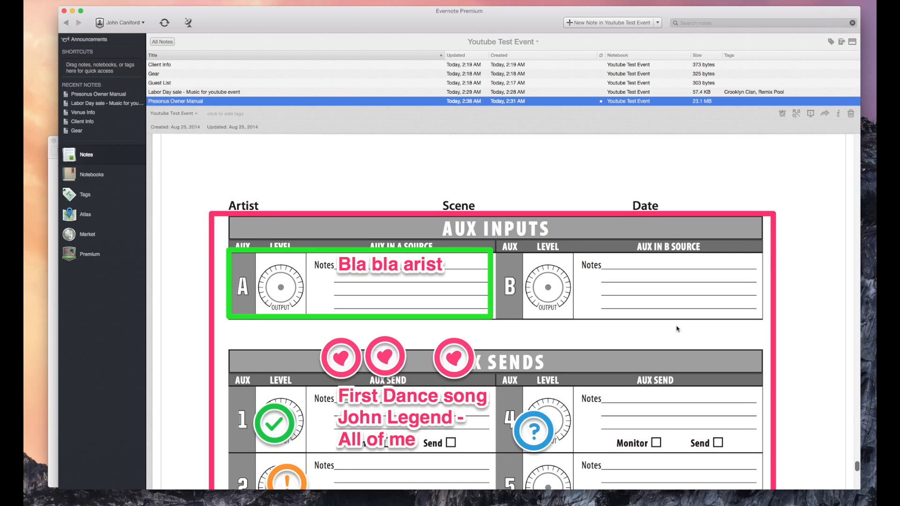
pyautogui.scroll(-1, 676, 328)
pyautogui.scroll(-1, 676, 329)
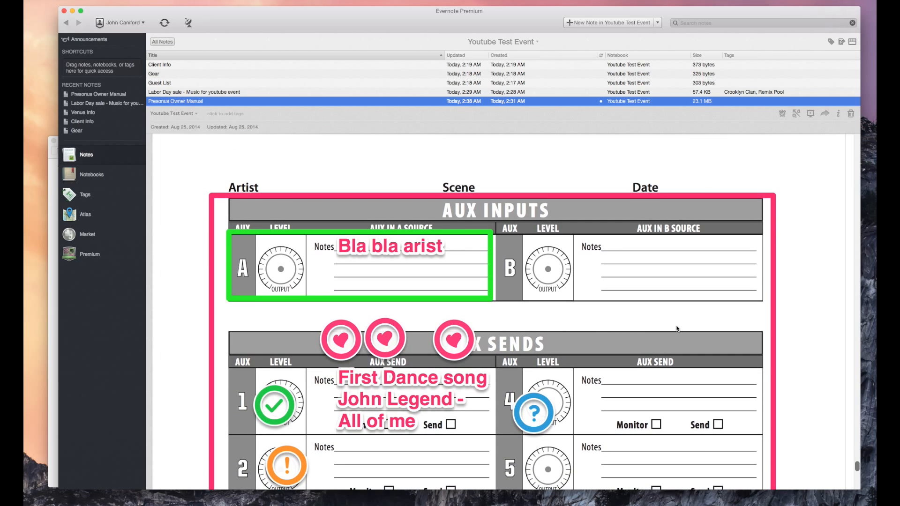
pyautogui.scroll(-3, 676, 328)
pyautogui.scroll(-7, 676, 329)
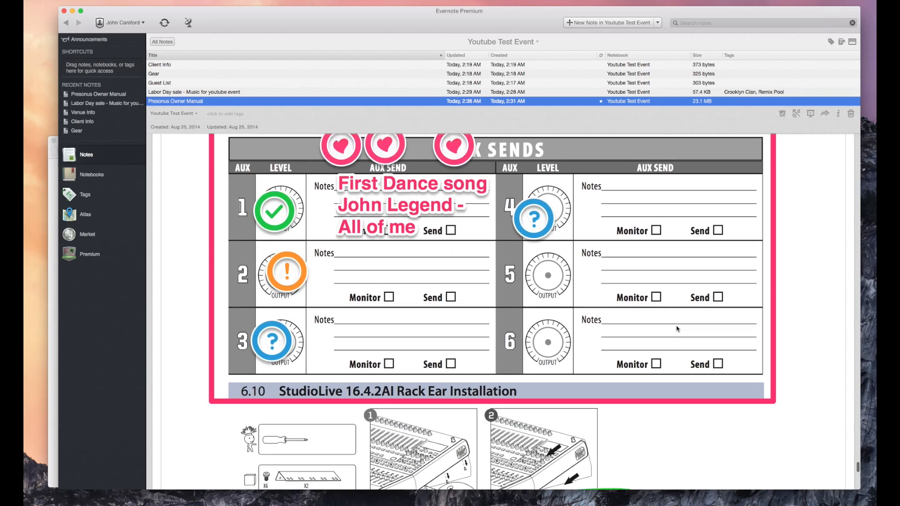
pyautogui.scroll(-4, 676, 329)
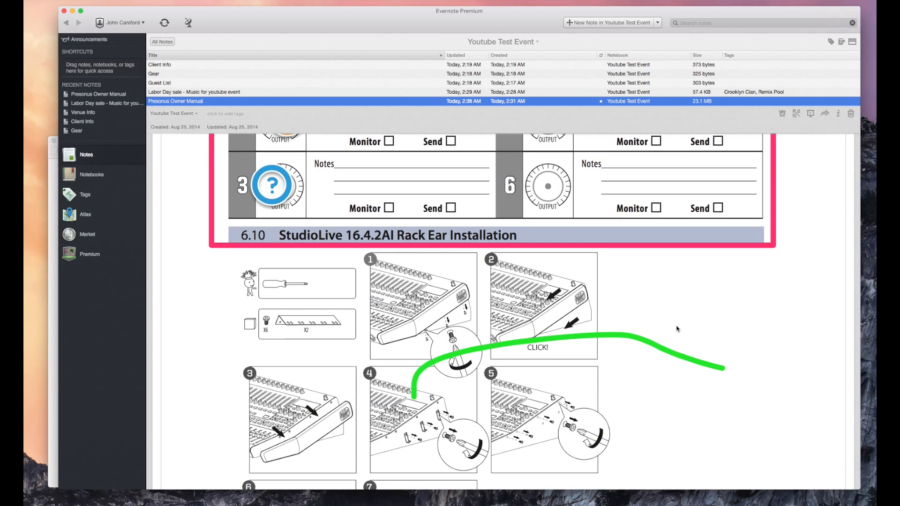
pyautogui.scroll(20, 676, 328)
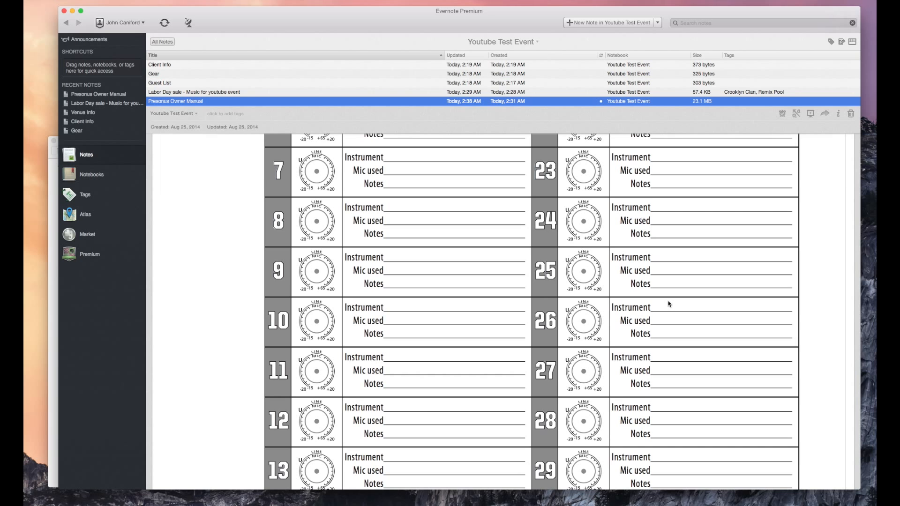
pyautogui.scroll(10, 669, 304)
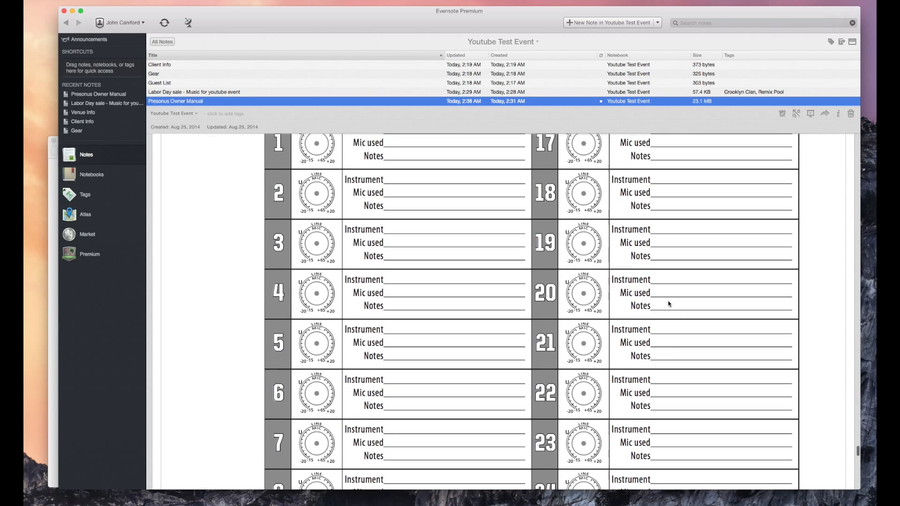
pyautogui.scroll(8, 668, 303)
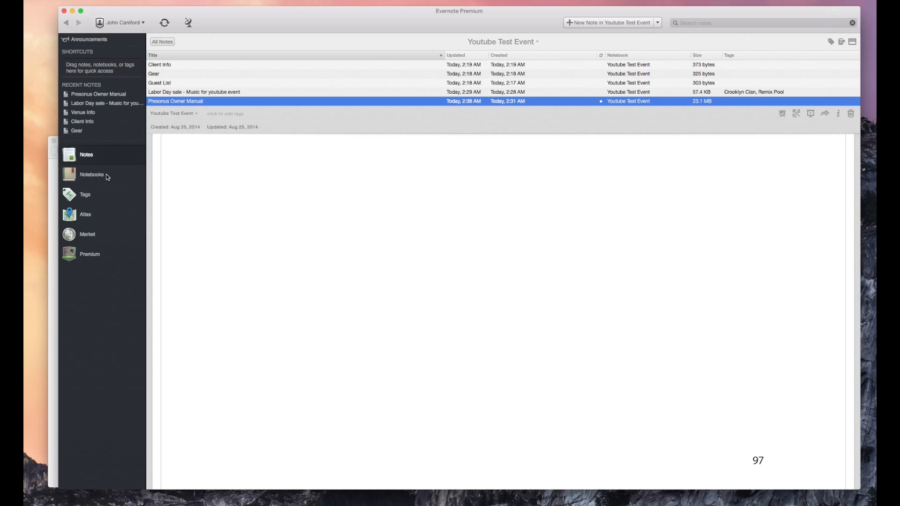
# Step: Switch from the notebook list to the Premium section in the left sidebar
pyautogui.click(95, 254)
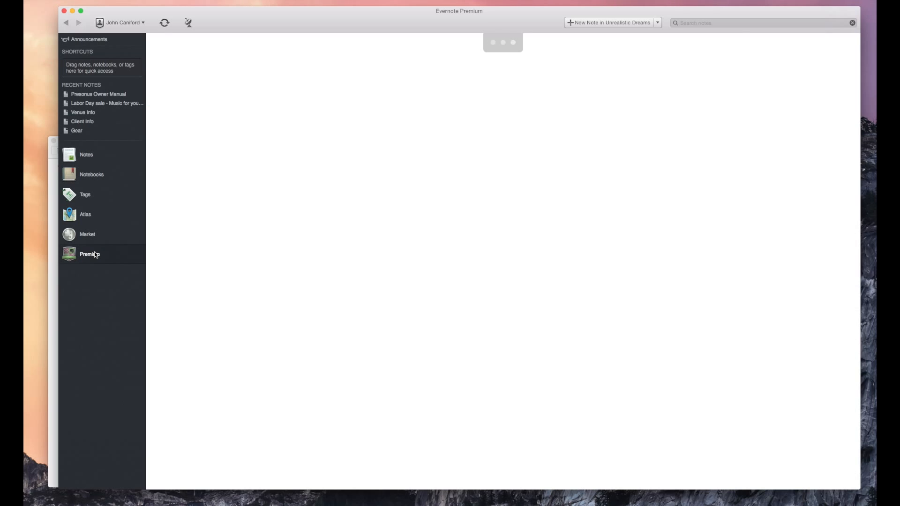